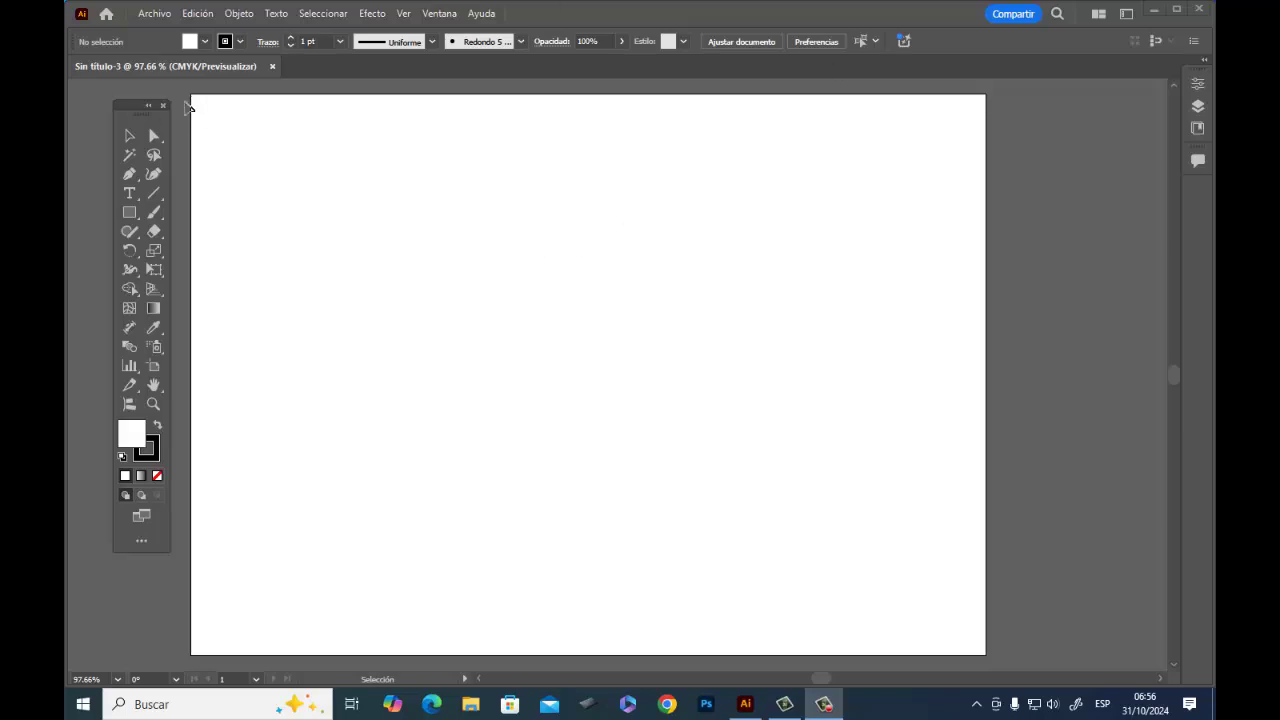
Step: Nudge the floating Tools panel slightly into place, then close it
{"action": "mouse_move", "coordinate": [126, 107]}
{"action": "left_mouse_down"}
{"action": "mouse_move", "coordinate": [116, 100]}
{"action": "mouse_move", "coordinate": [137, 107]}
{"action": "left_mouse_up"}
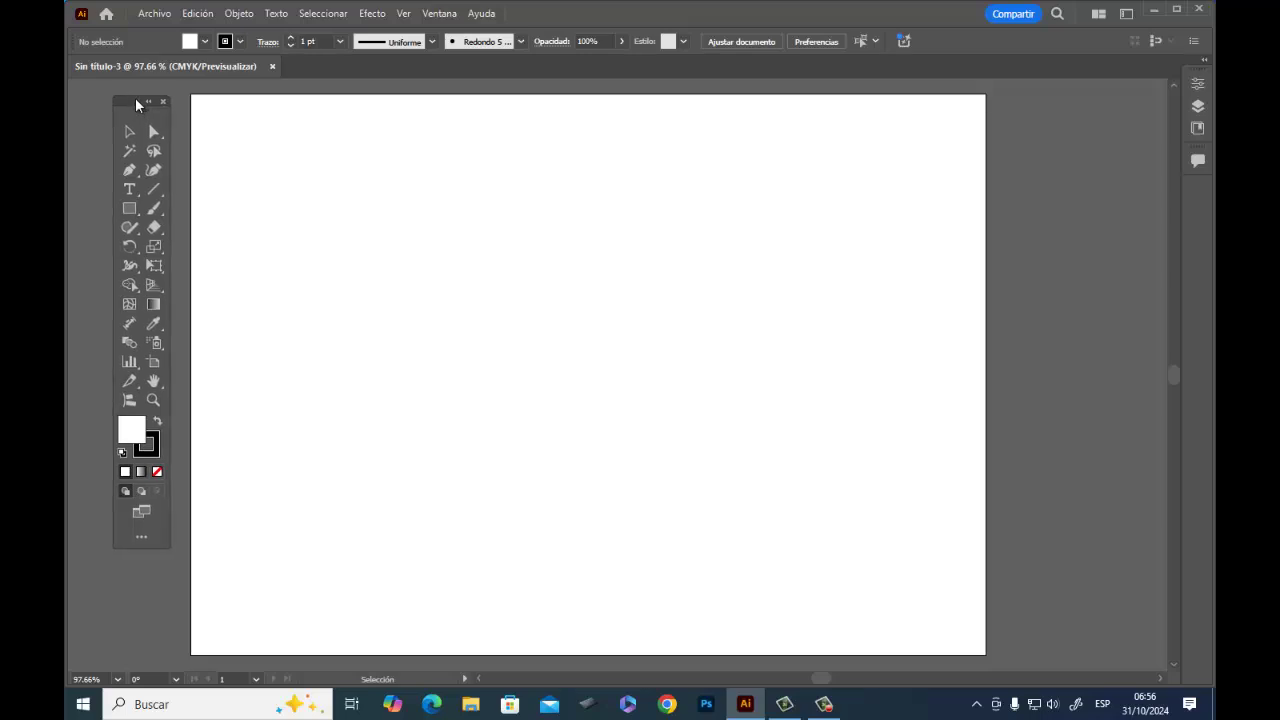
{"action": "left_click_drag", "start_coordinate": [137, 107], "coordinate": [133, 109]}
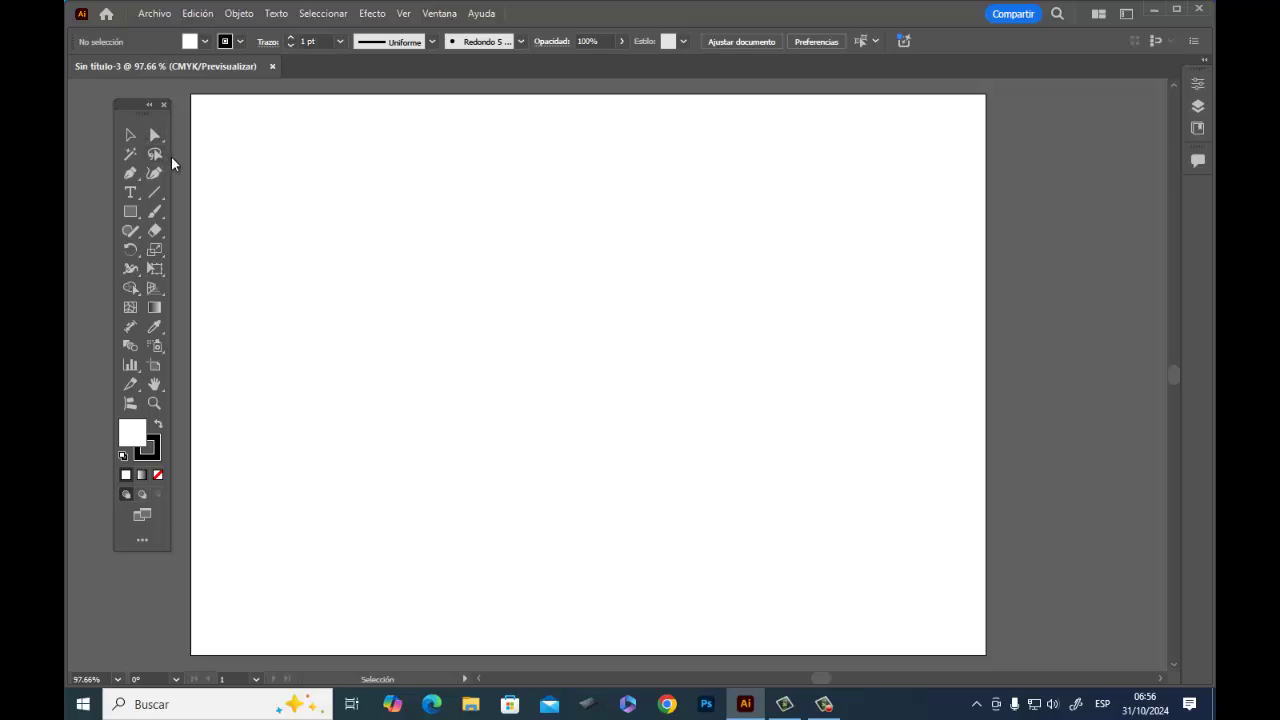
{"action": "left_click", "coordinate": [164, 104]}
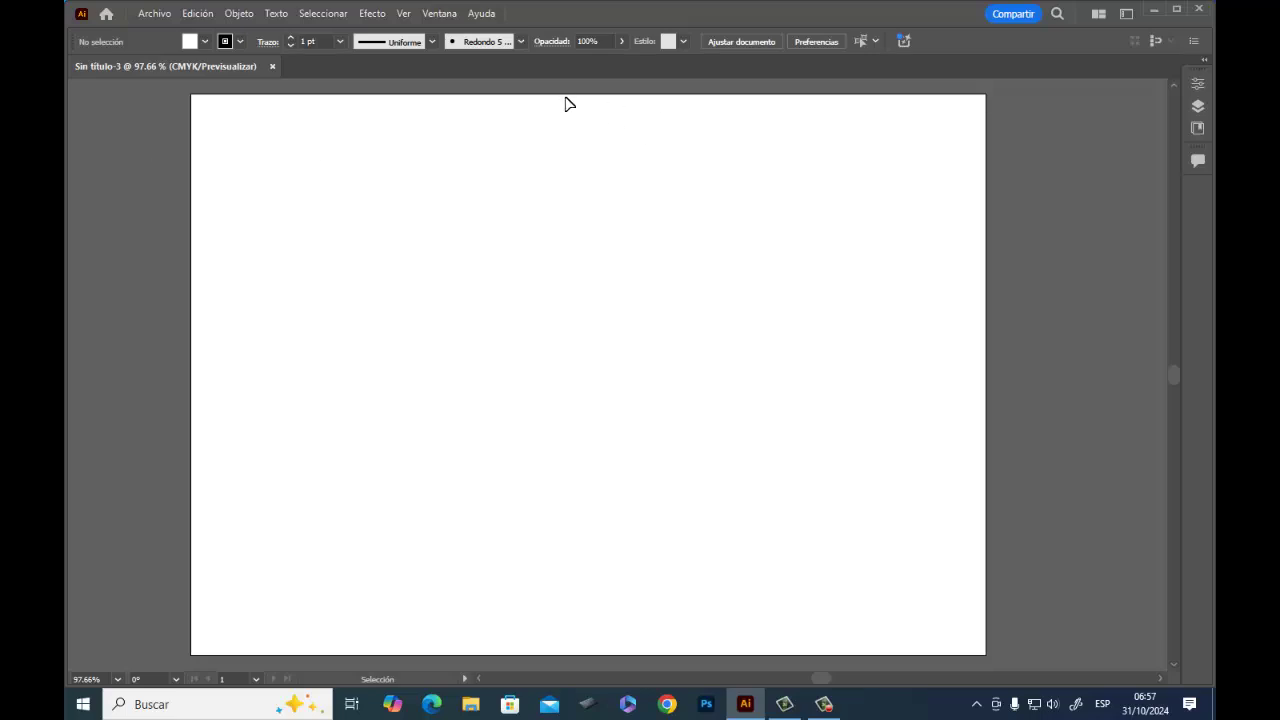
Step: Restore the Tools panel from Ventana > Barras de herramientas and nudge it up slightly
{"action": "left_click", "coordinate": [437, 16]}
{"action": "mouse_move", "coordinate": [493, 168]}
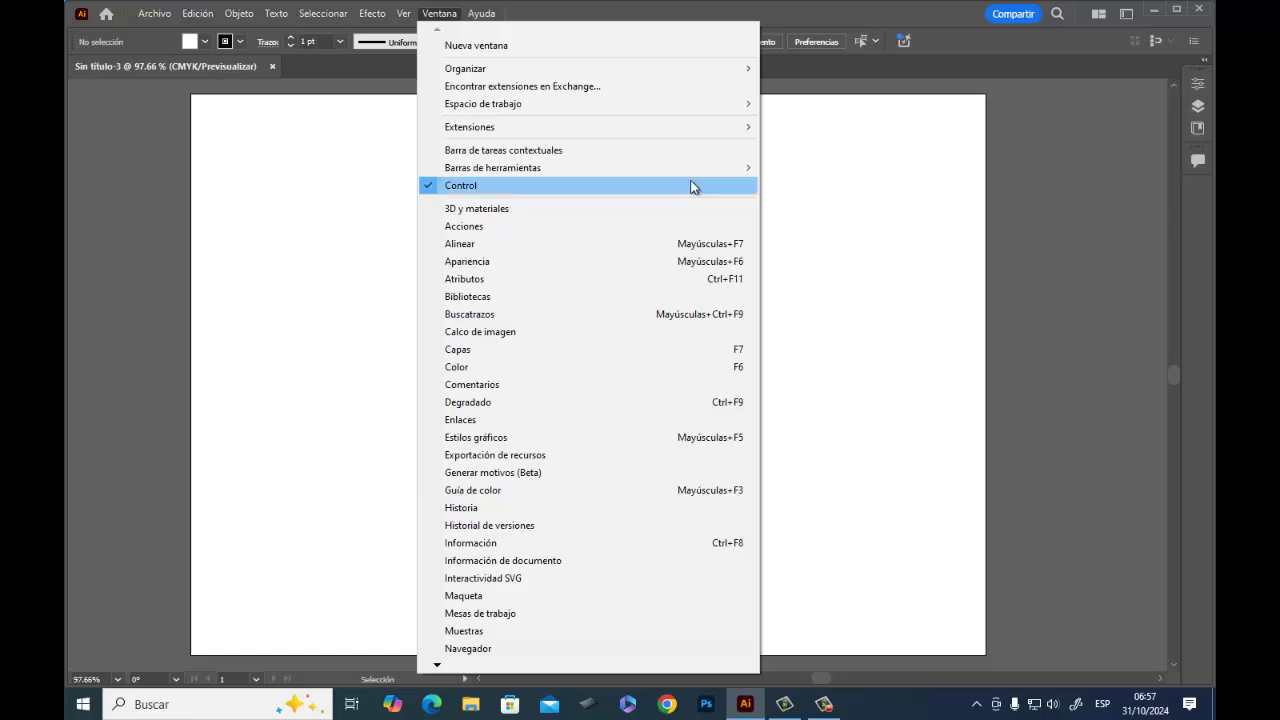
{"action": "left_click", "coordinate": [810, 184]}
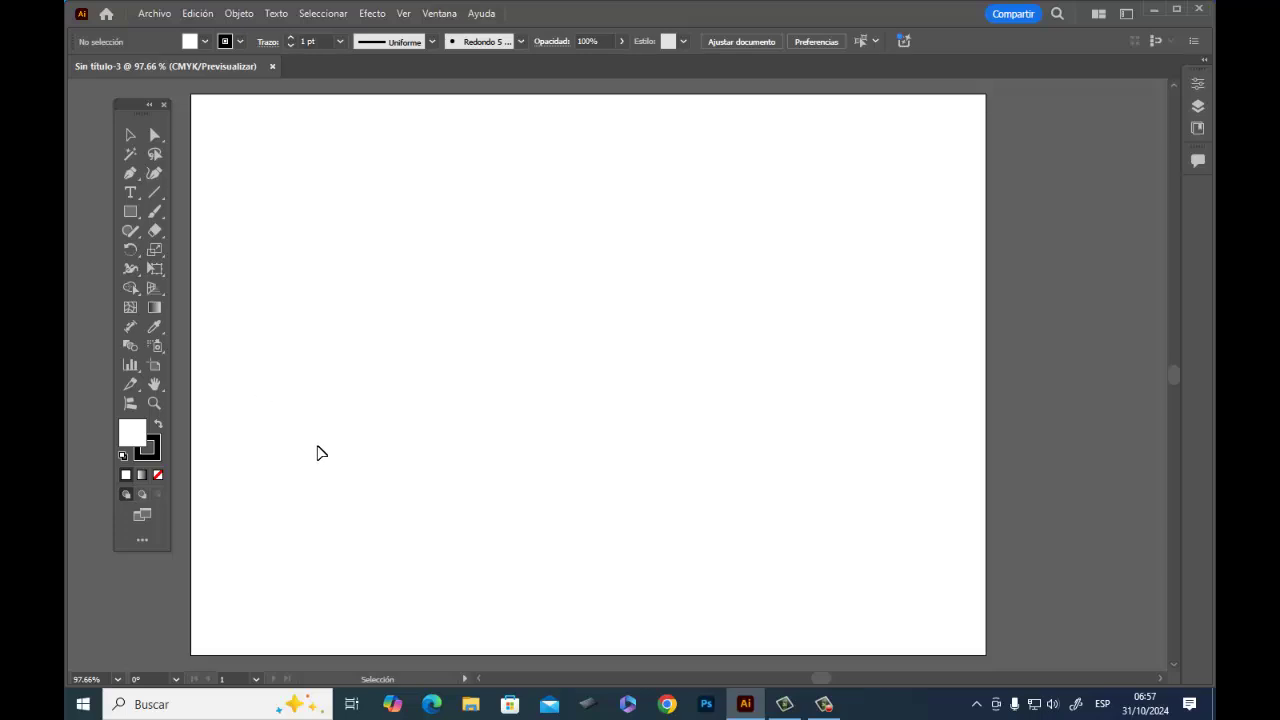
{"action": "left_click_drag", "start_coordinate": [139, 112], "coordinate": [141, 105]}
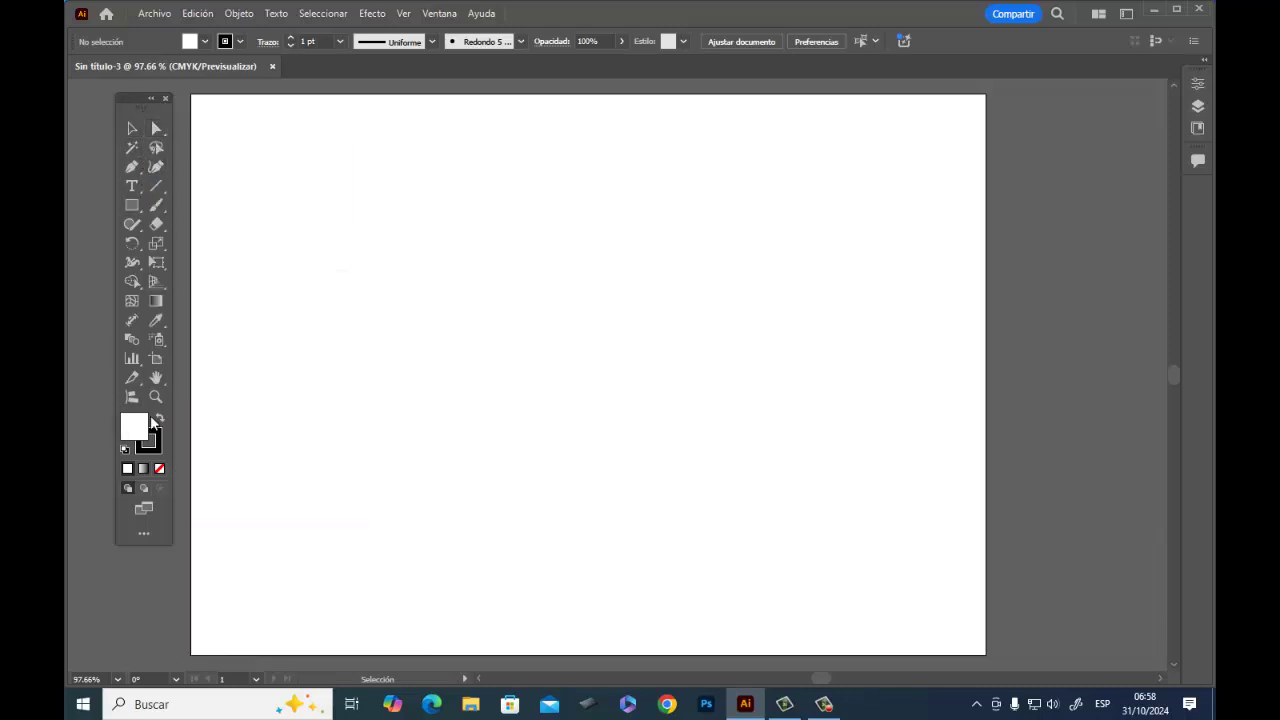
{"action": "left_click", "coordinate": [436, 14]}
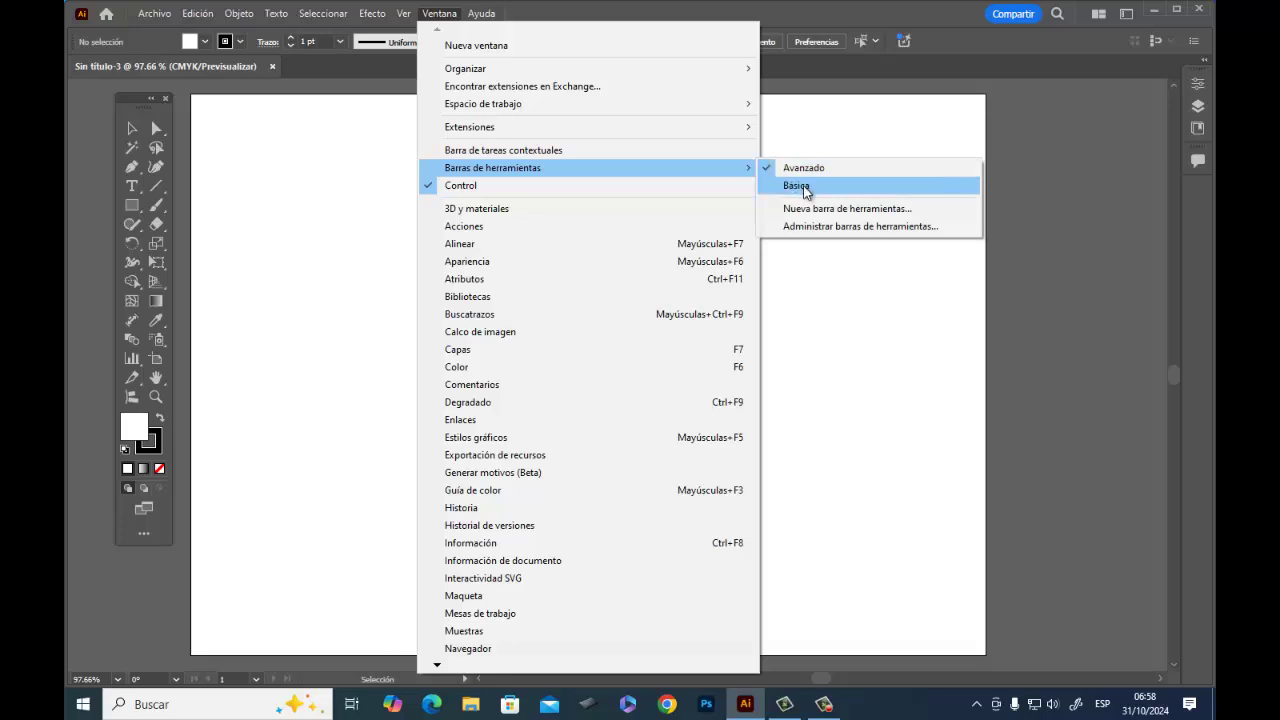
{"action": "left_click", "coordinate": [810, 188]}
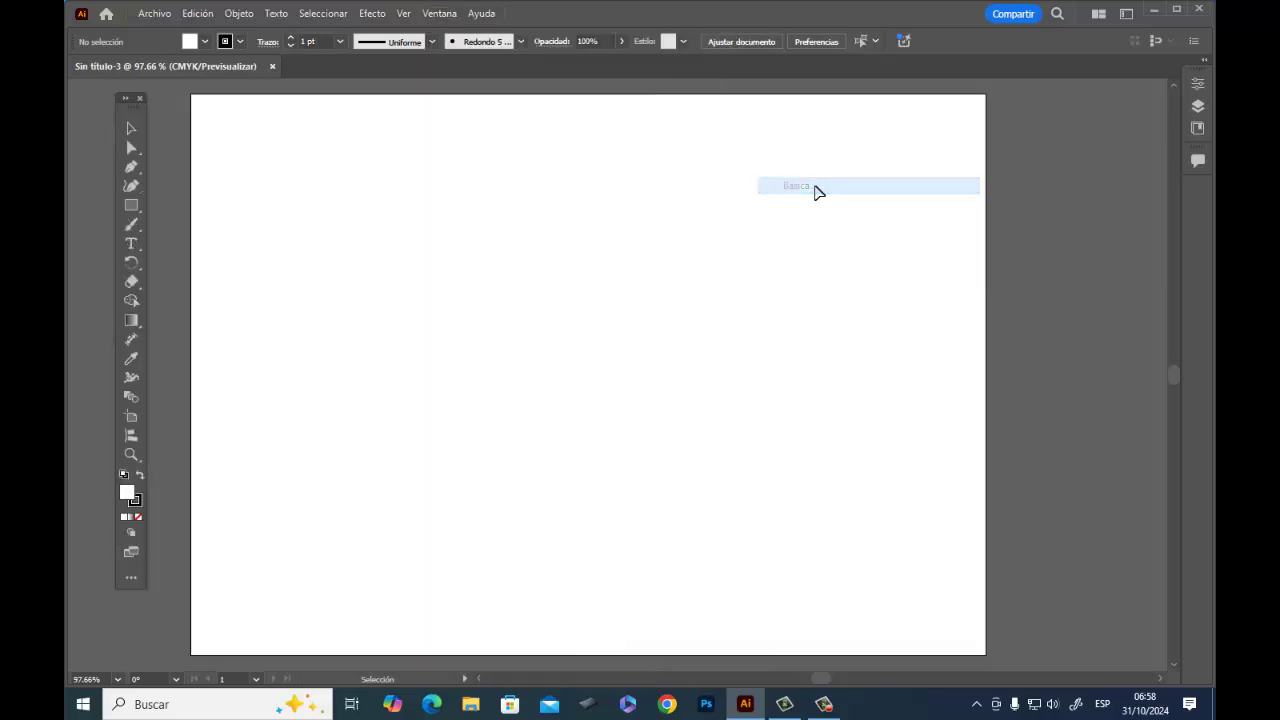
{"action": "left_click", "coordinate": [125, 99]}
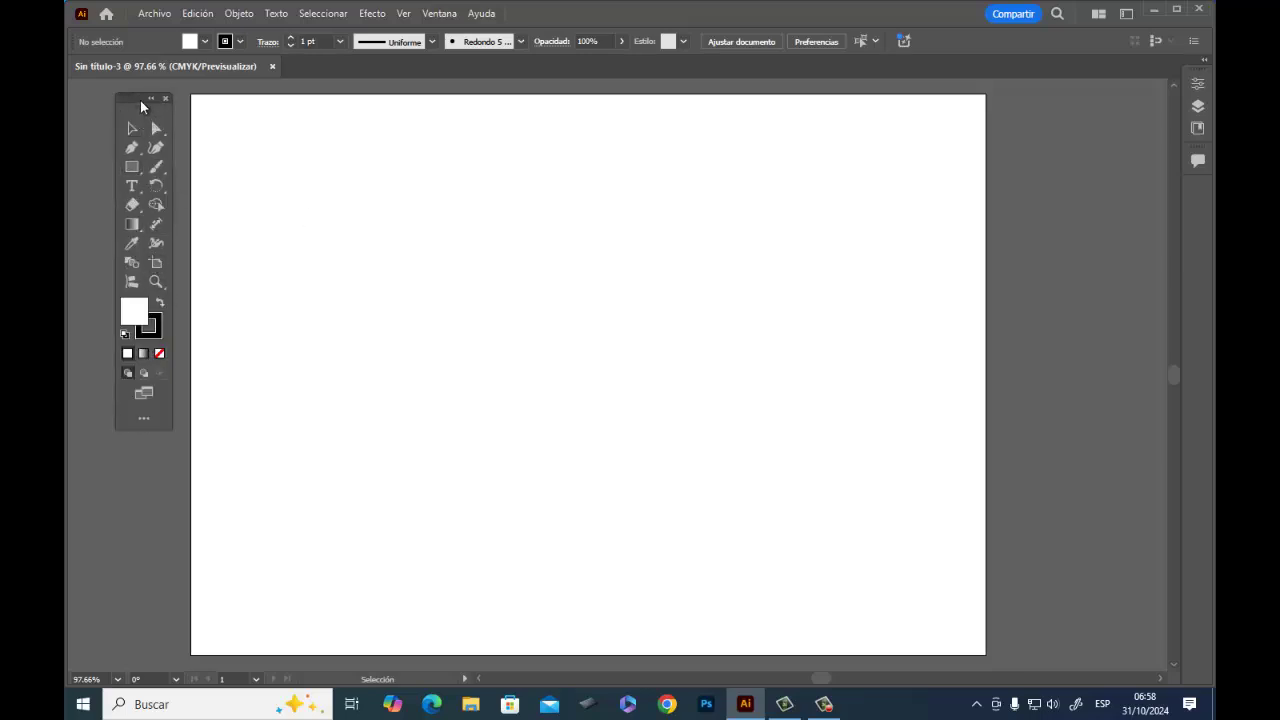
{"action": "left_click", "coordinate": [151, 99]}
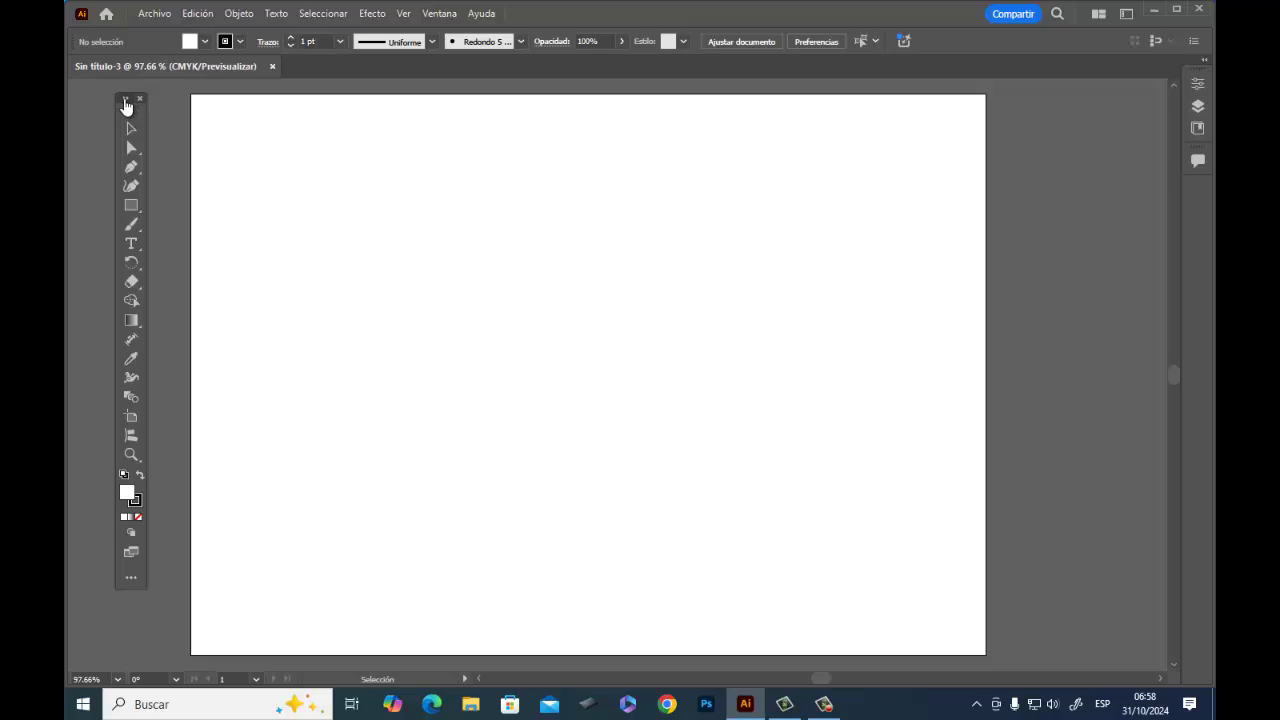
{"action": "left_click", "coordinate": [125, 100]}
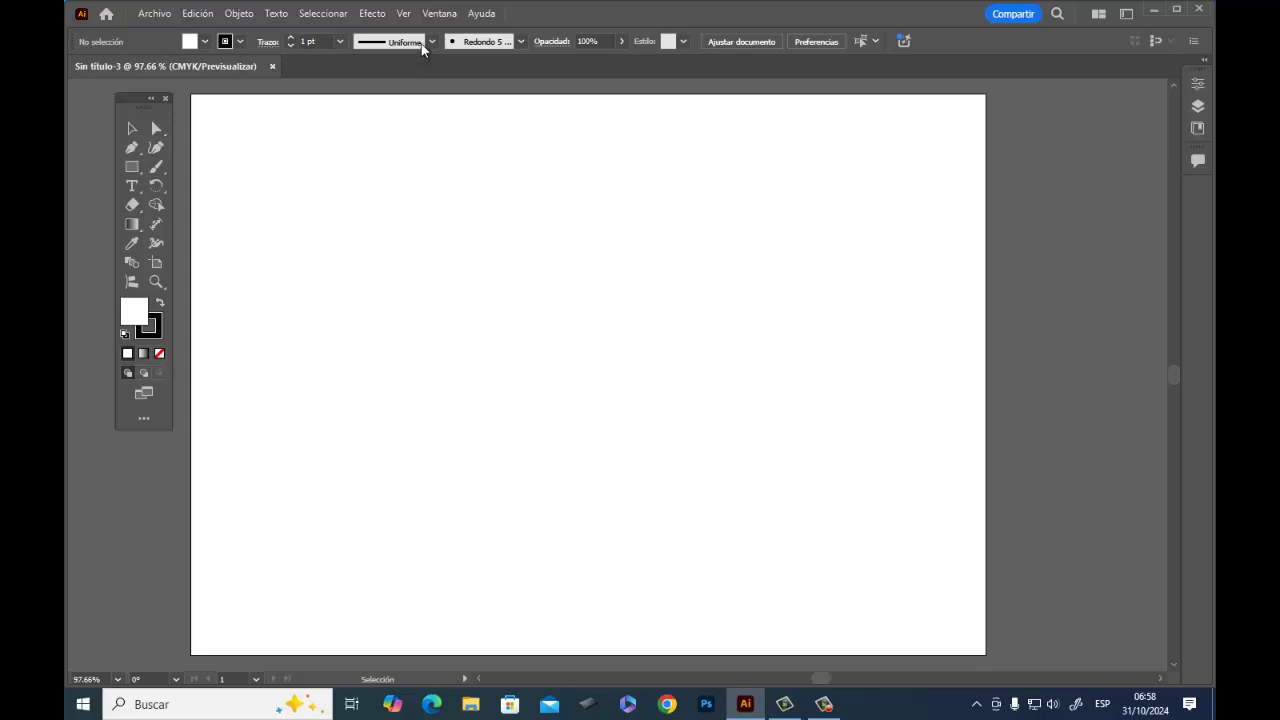
{"action": "left_click", "coordinate": [439, 13]}
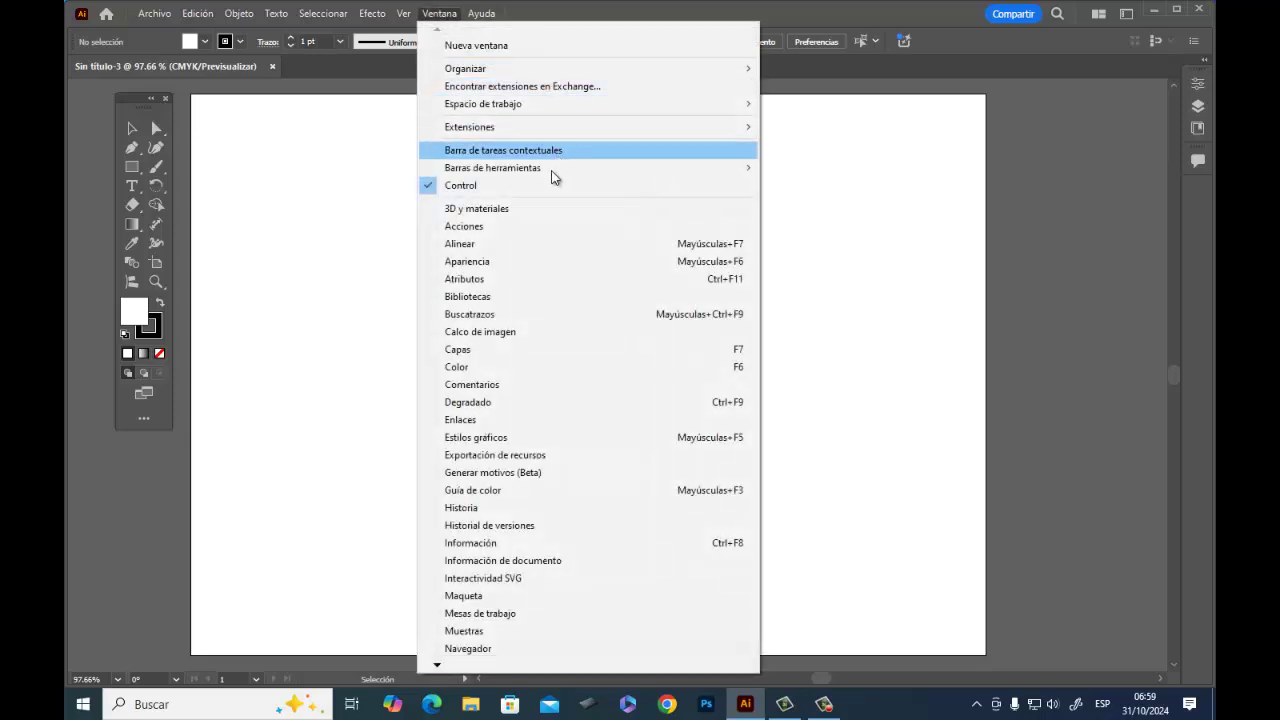
{"action": "mouse_move", "coordinate": [492, 167]}
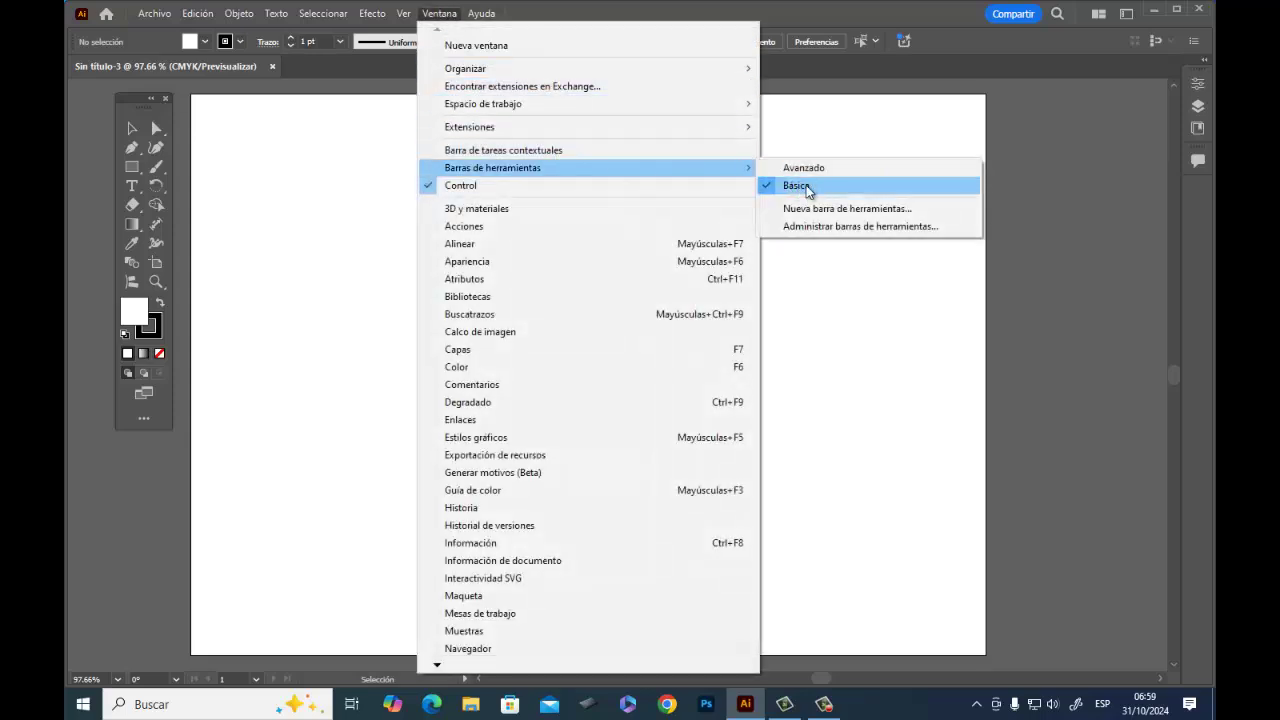
{"action": "left_click", "coordinate": [817, 168]}
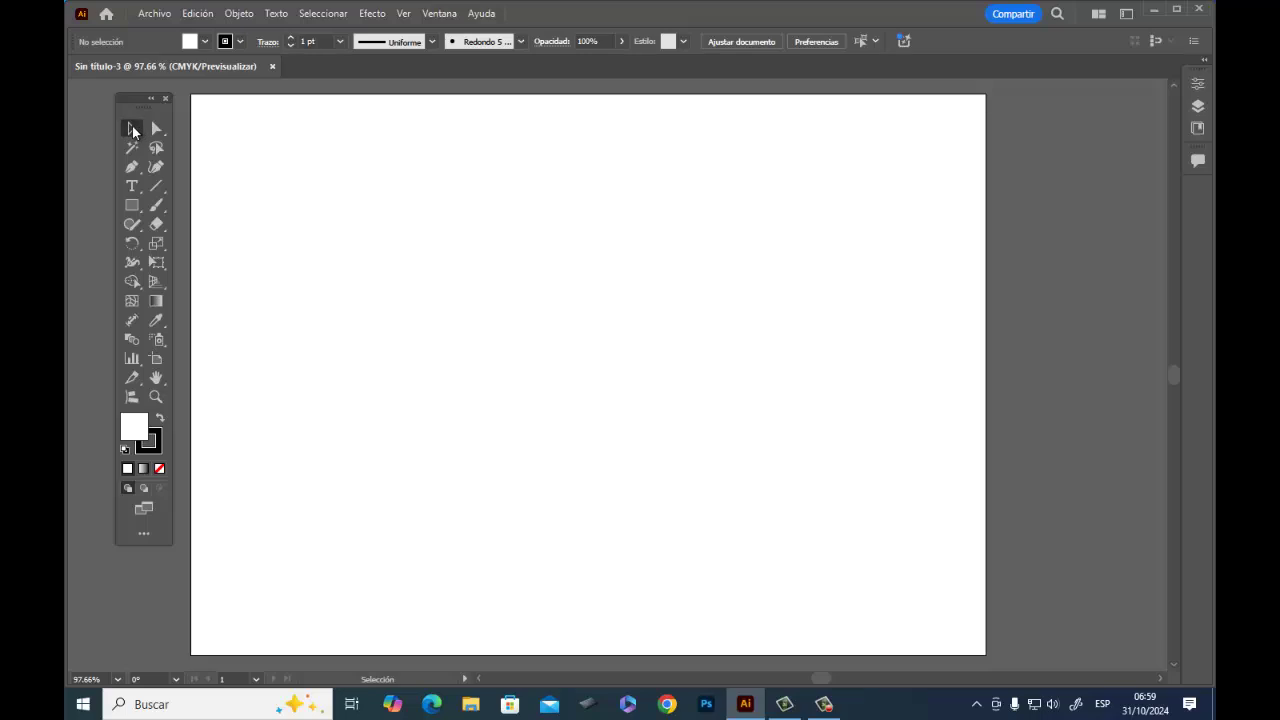
Step: Browse the selection, type, line, rectangle and rotate tools, then display the two-point perspective grid
{"action": "left_click", "coordinate": [156, 129]}
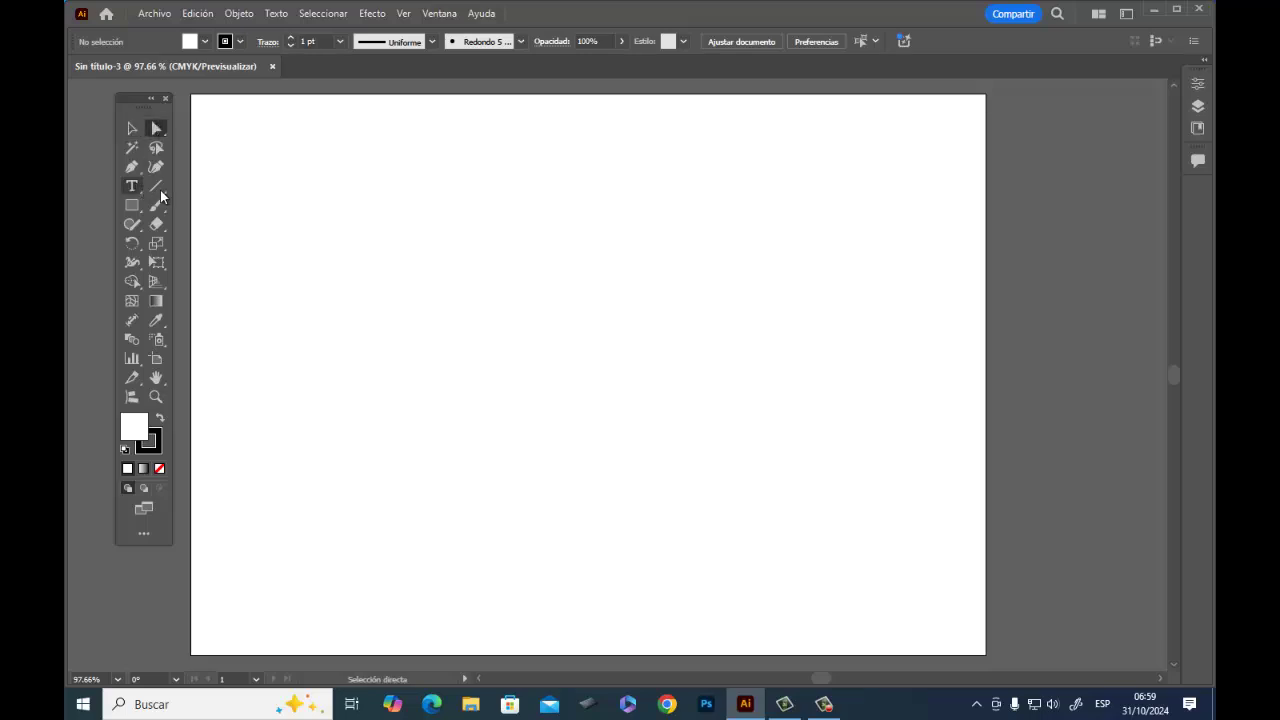
{"action": "key", "text": "t"}
{"action": "left_click", "coordinate": [160, 190]}
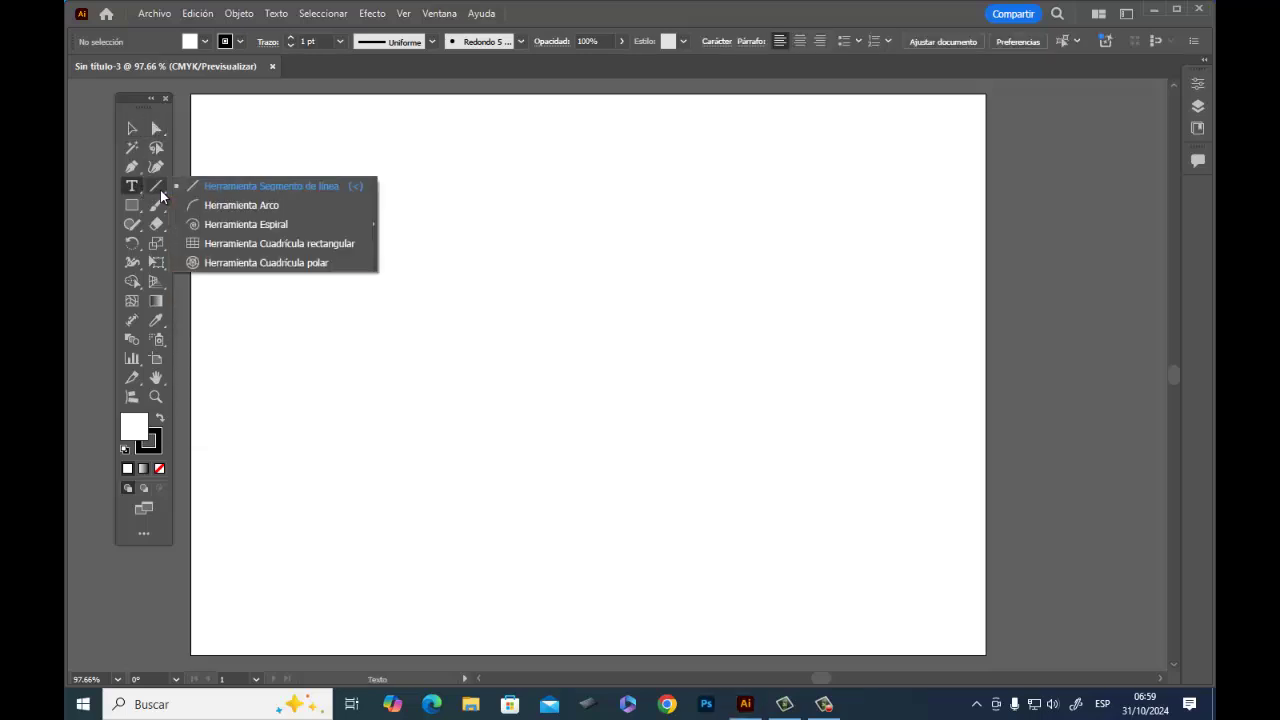
{"action": "left_click", "coordinate": [134, 205]}
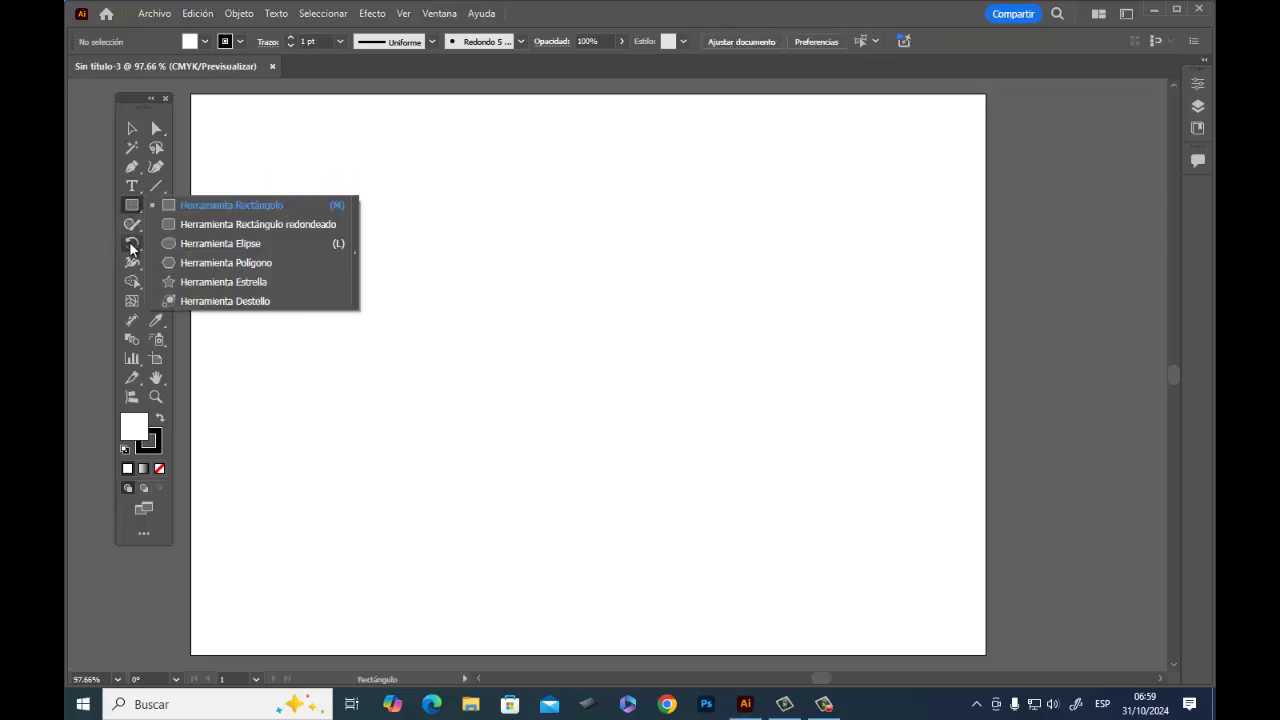
{"action": "left_click", "coordinate": [131, 244]}
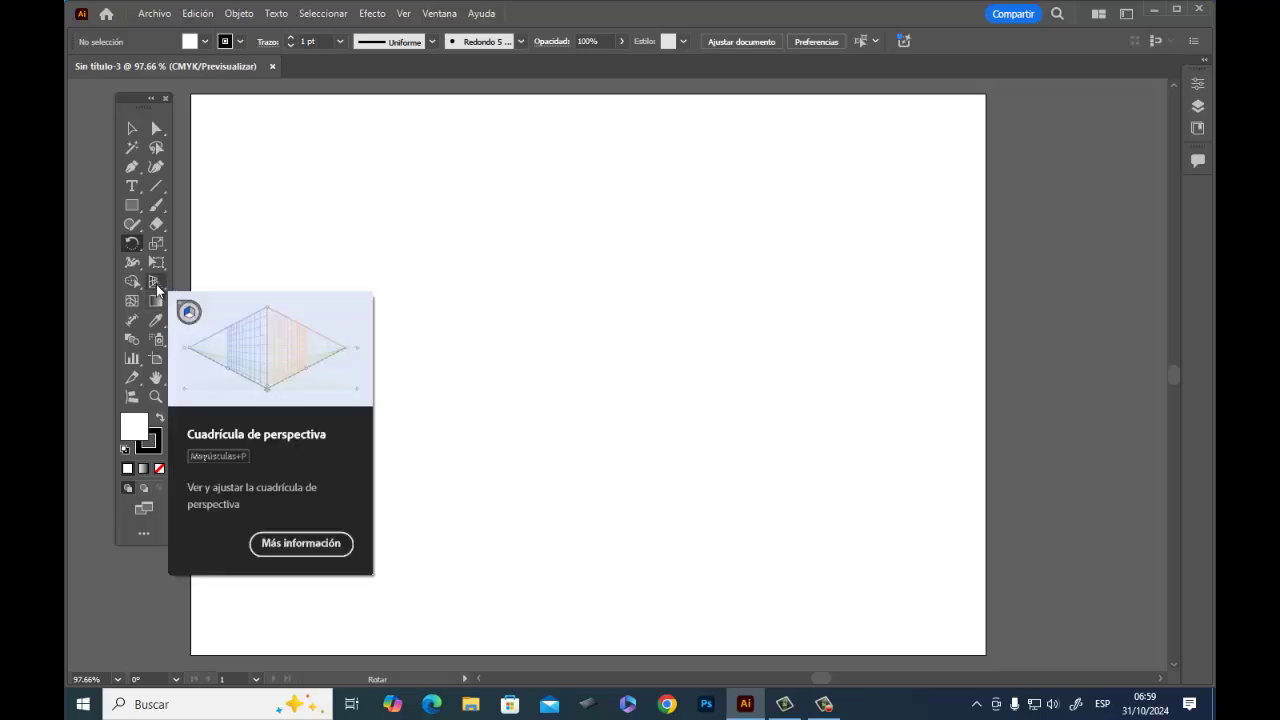
{"action": "left_click", "coordinate": [157, 285]}
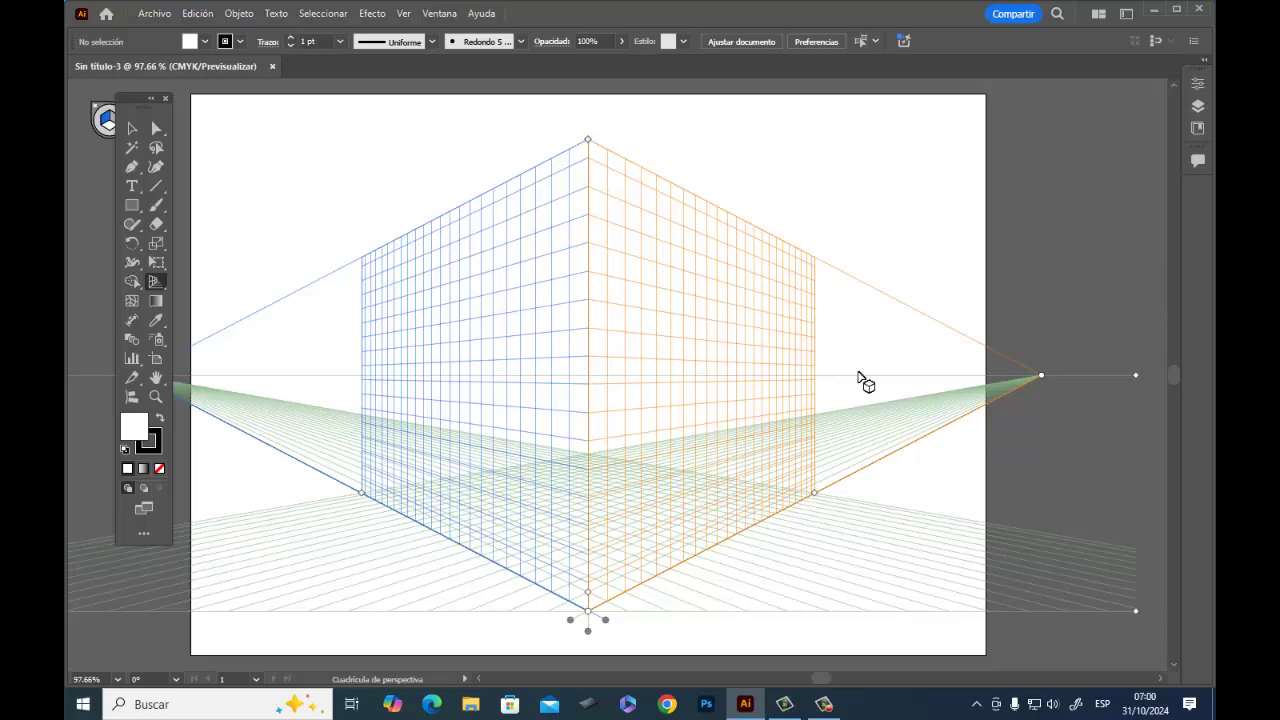
Step: Draw perspective rectangles on the left and right planes, and a thin one on the ground plane
{"action": "left_click", "coordinate": [131, 204]}
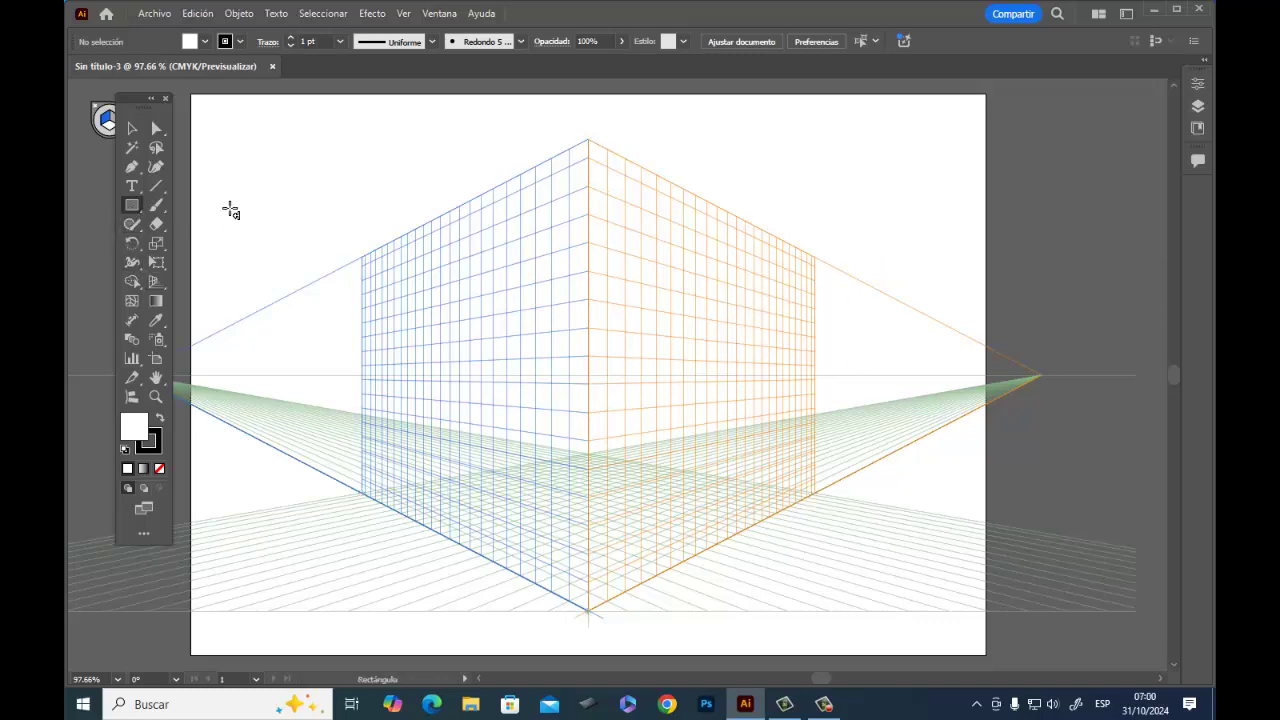
{"action": "left_click_drag", "start_coordinate": [316, 192], "coordinate": [422, 296]}
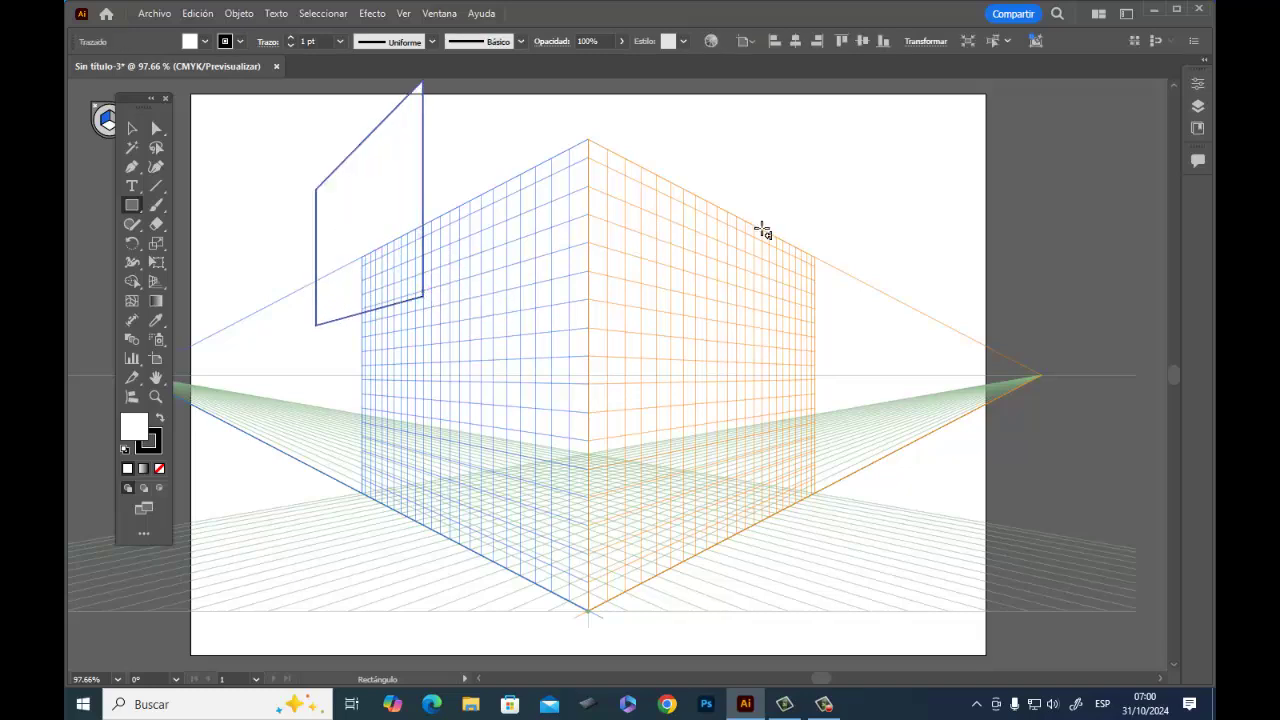
{"action": "left_click_drag", "start_coordinate": [764, 222], "coordinate": [676, 320]}
{"action": "left_click_drag", "start_coordinate": [551, 438], "coordinate": [686, 476]}
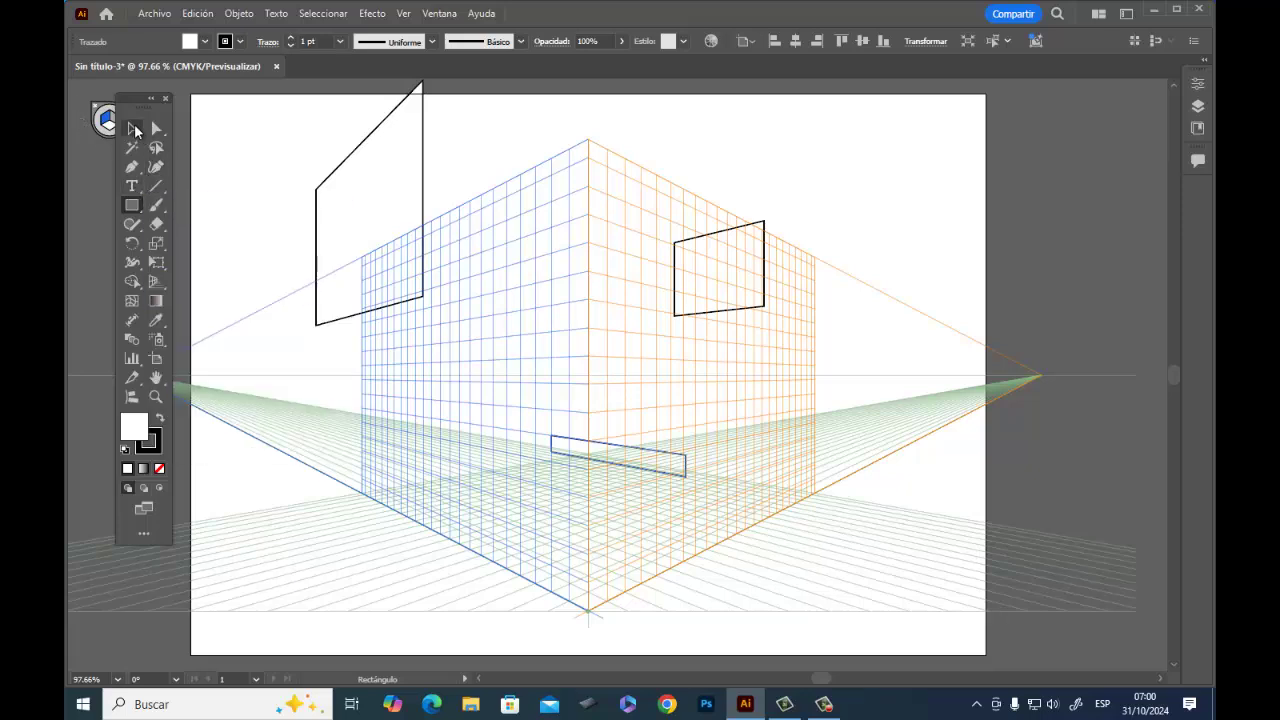
{"action": "left_click", "coordinate": [134, 129]}
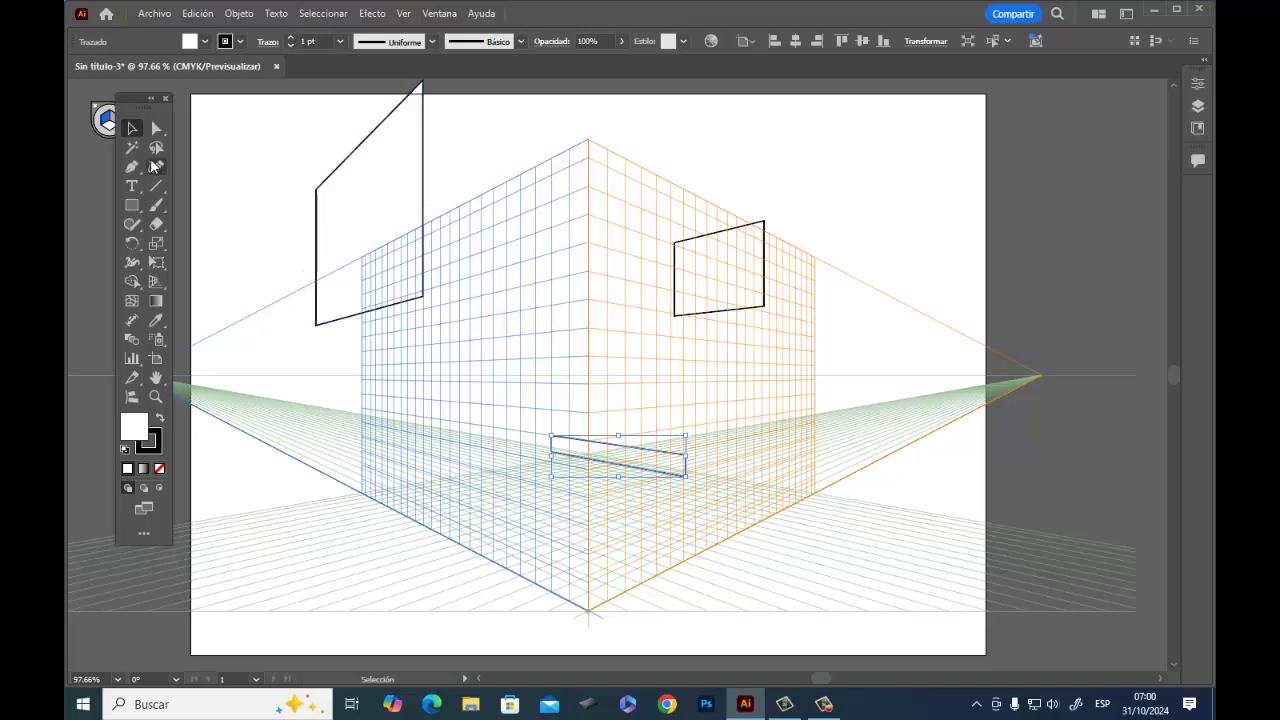
Step: Move the Tools panel off the plane switcher widget and deselect the floor rectangle
{"action": "left_click_drag", "start_coordinate": [137, 106], "coordinate": [185, 120]}
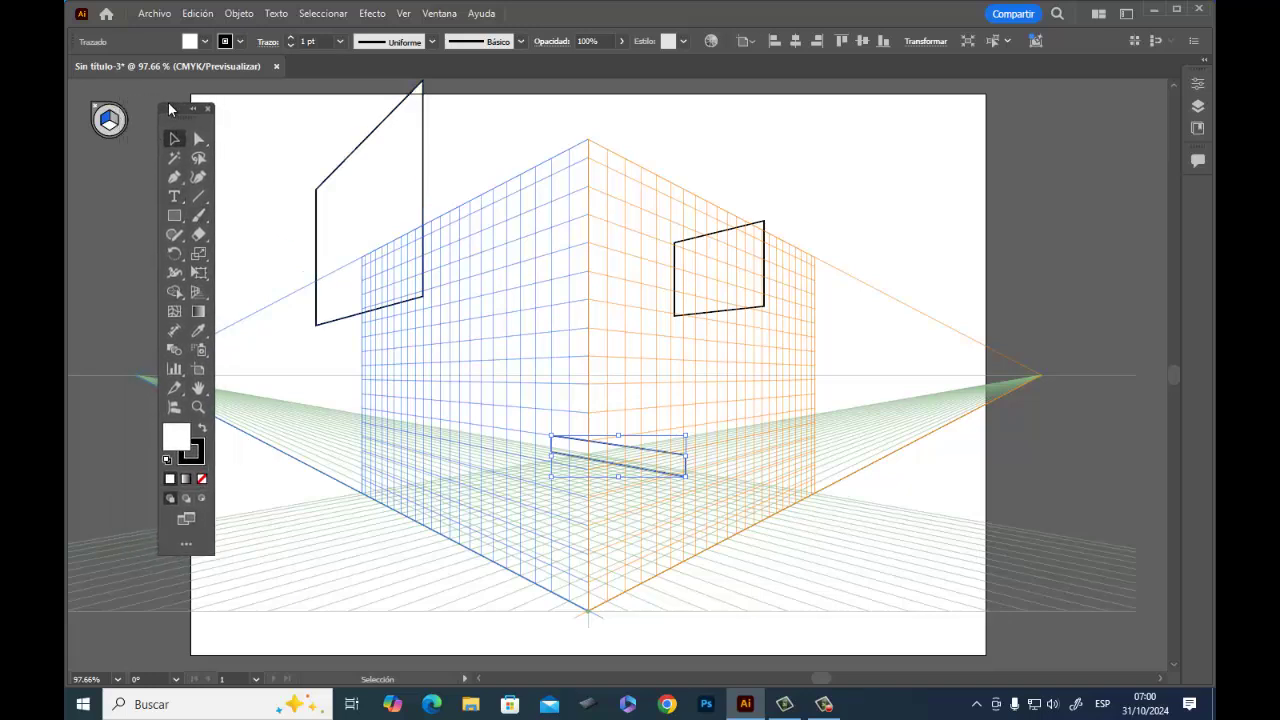
{"action": "left_click_drag", "start_coordinate": [178, 113], "coordinate": [95, 97]}
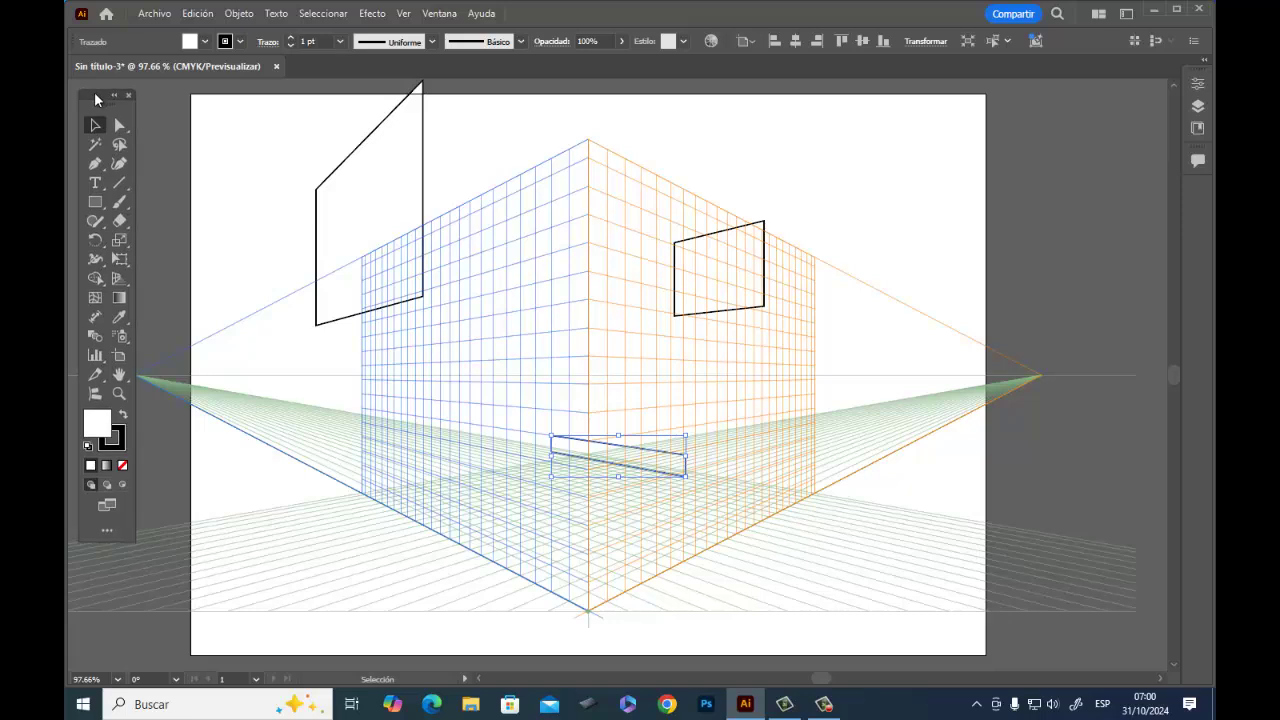
{"action": "mouse_move", "coordinate": [96, 99]}
{"action": "left_mouse_down"}
{"action": "mouse_move", "coordinate": [172, 100]}
{"action": "mouse_move", "coordinate": [191, 108]}
{"action": "mouse_move", "coordinate": [102, 95]}
{"action": "mouse_move", "coordinate": [179, 126]}
{"action": "mouse_move", "coordinate": [208, 93]}
{"action": "left_mouse_up"}
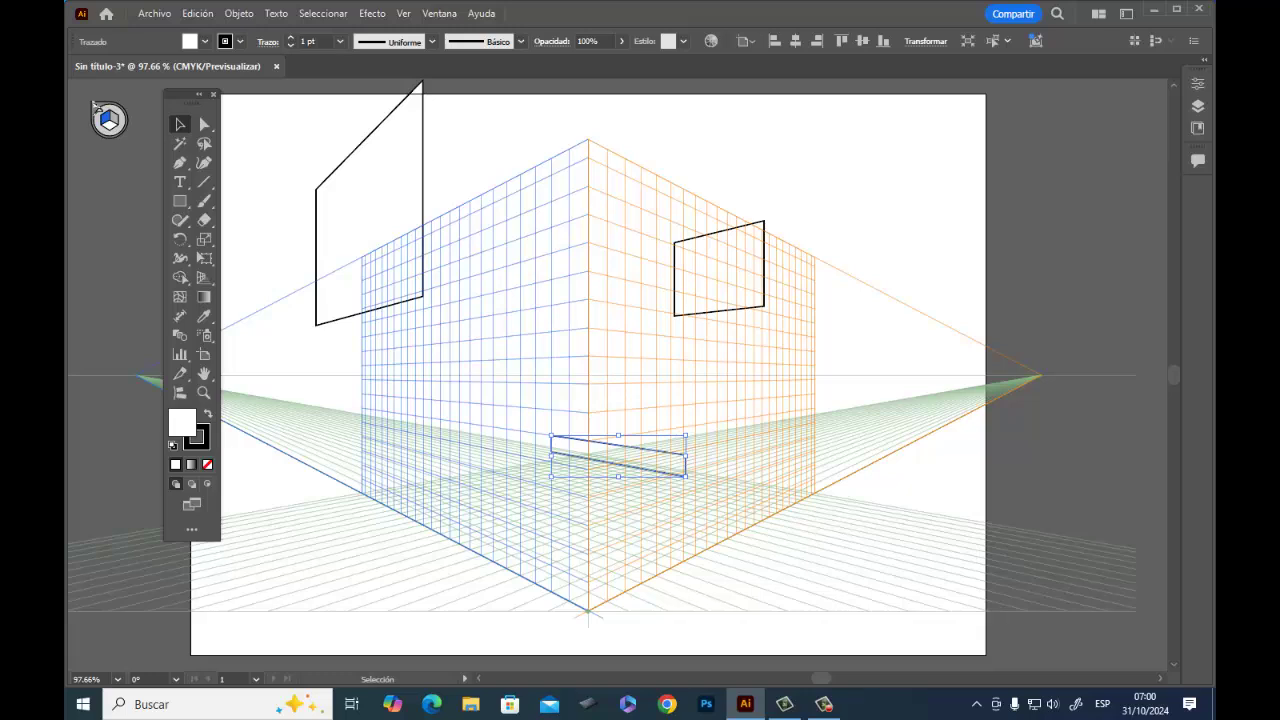
{"action": "left_click", "coordinate": [97, 111]}
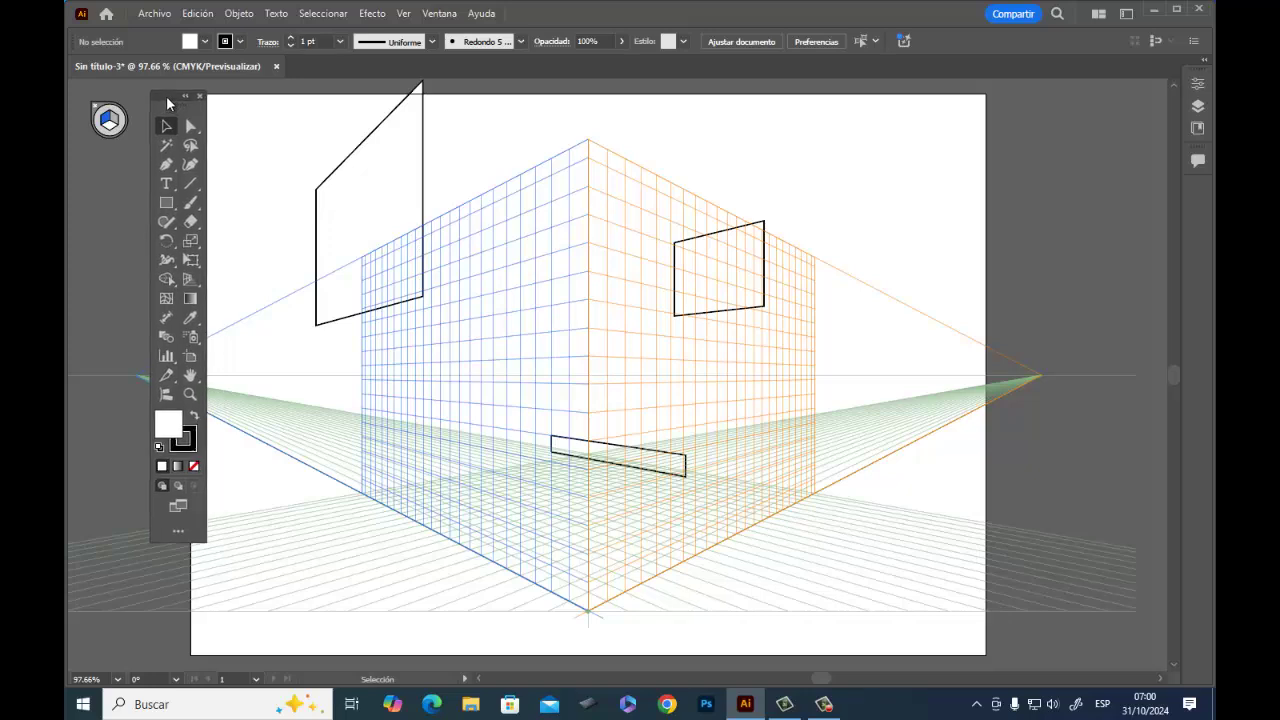
{"action": "left_click_drag", "start_coordinate": [181, 96], "coordinate": [164, 100]}
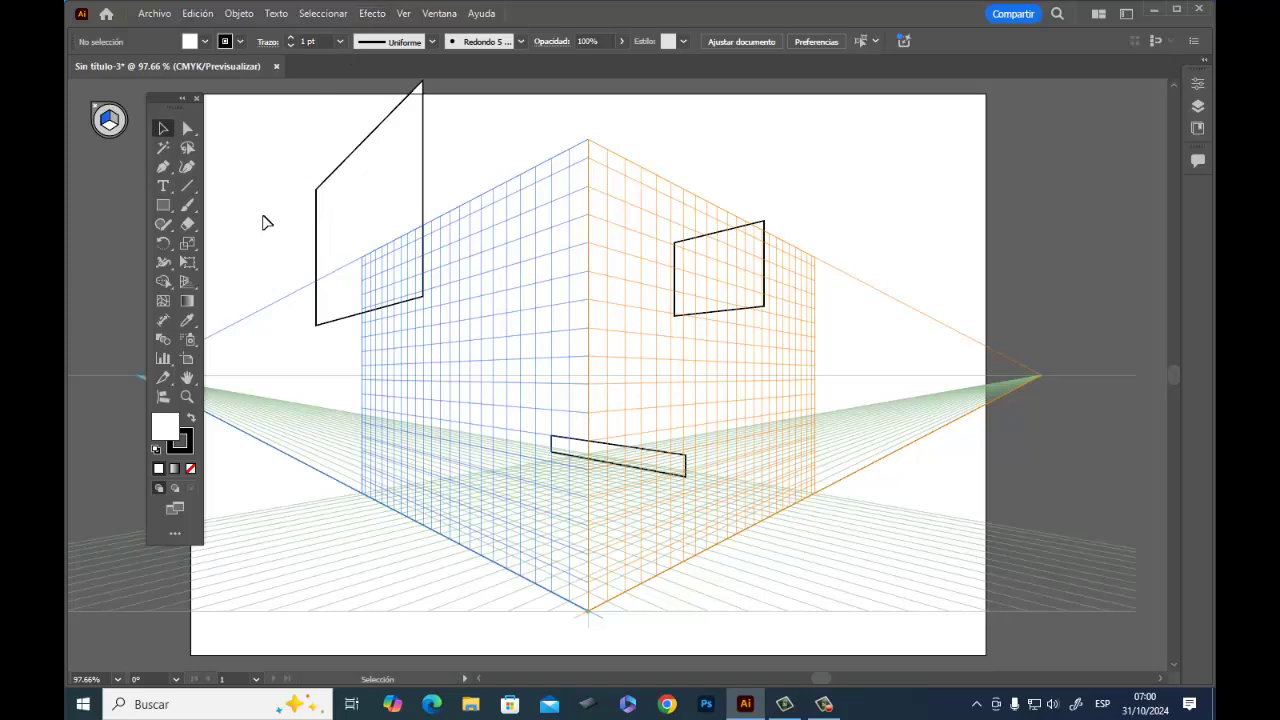
Step: Set the perspective plane widget to No Active Grid for flat drawing
{"action": "left_click", "coordinate": [187, 281]}
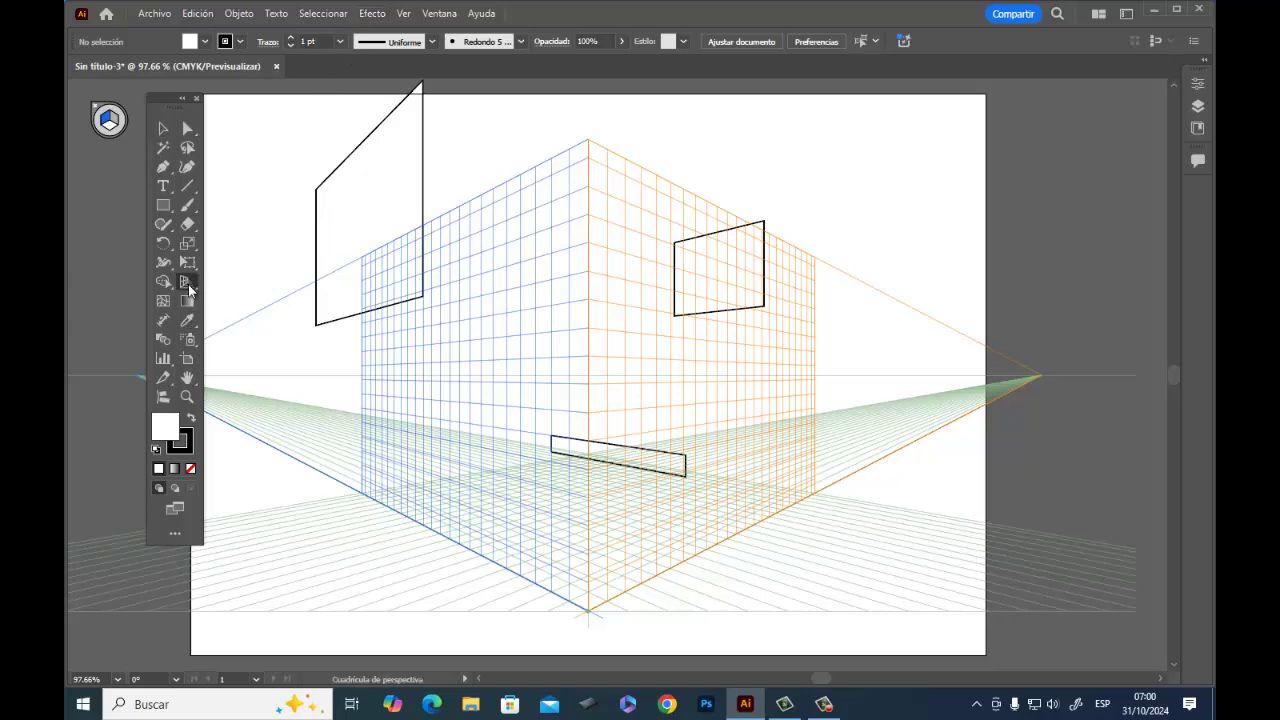
{"action": "key", "text": "shift+p"}
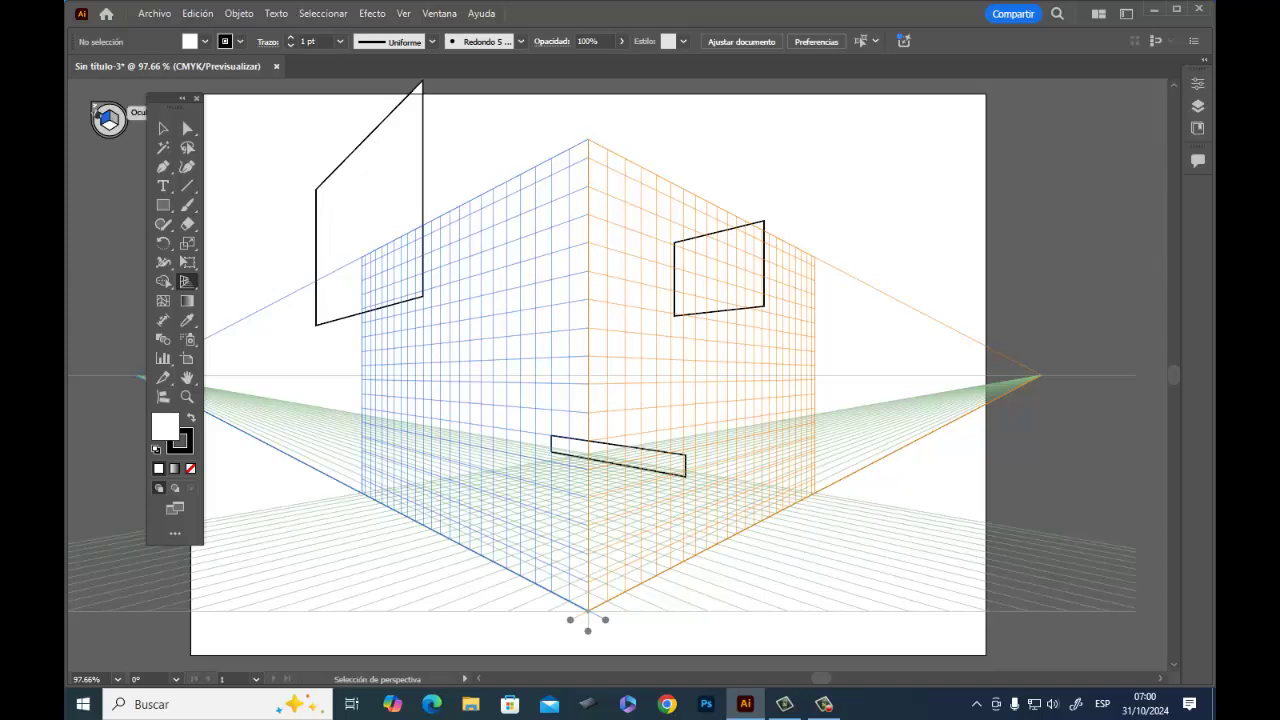
{"action": "left_click", "coordinate": [164, 130]}
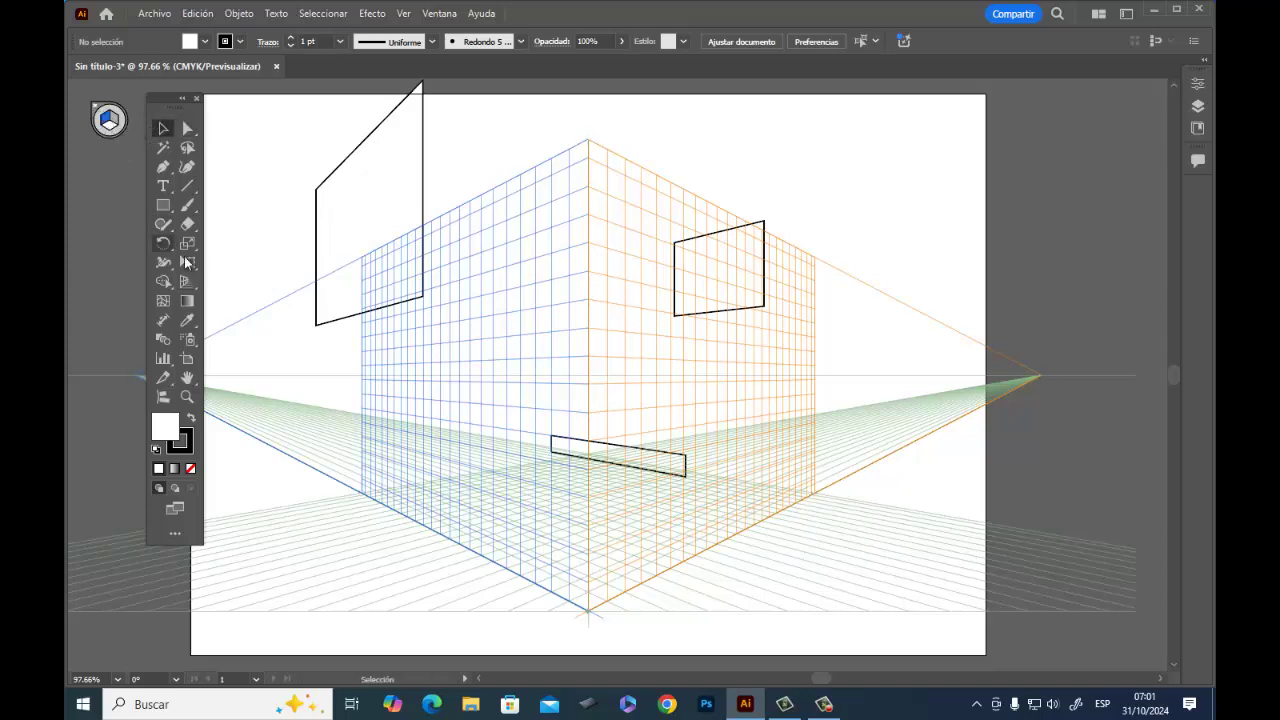
{"action": "left_click", "coordinate": [187, 284]}
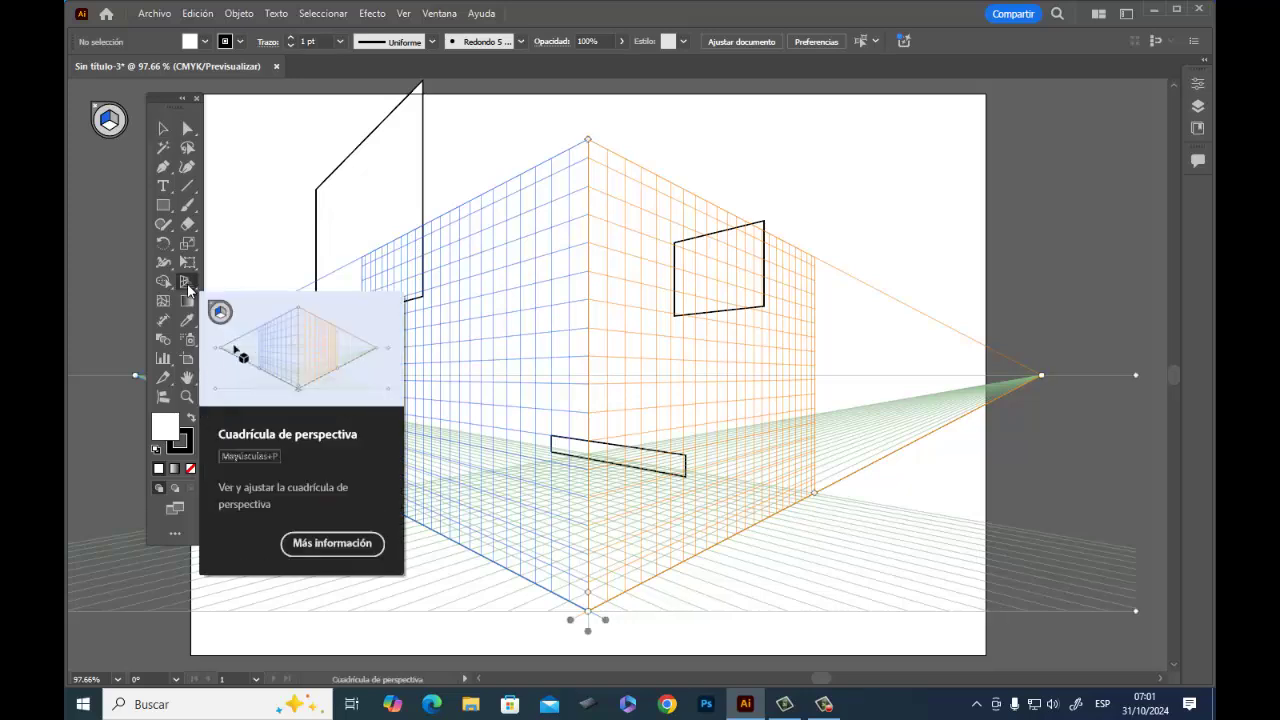
{"action": "left_click", "coordinate": [228, 300]}
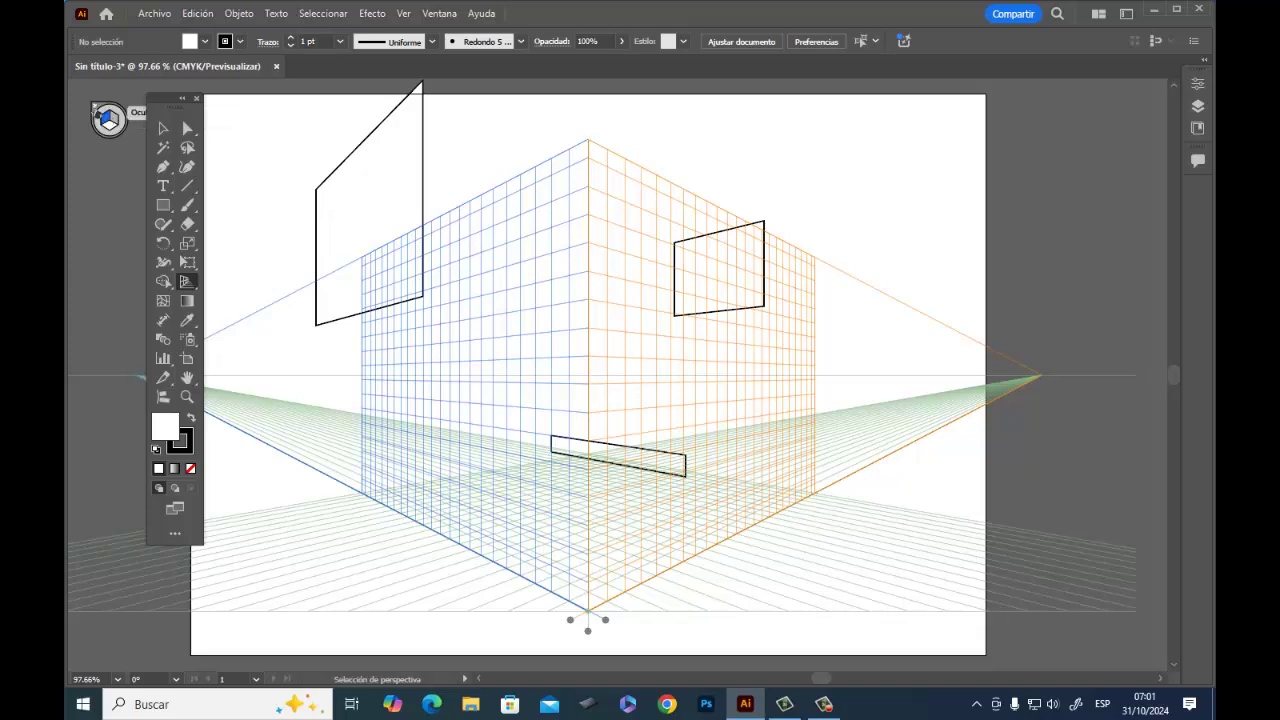
{"action": "left_click", "coordinate": [100, 112]}
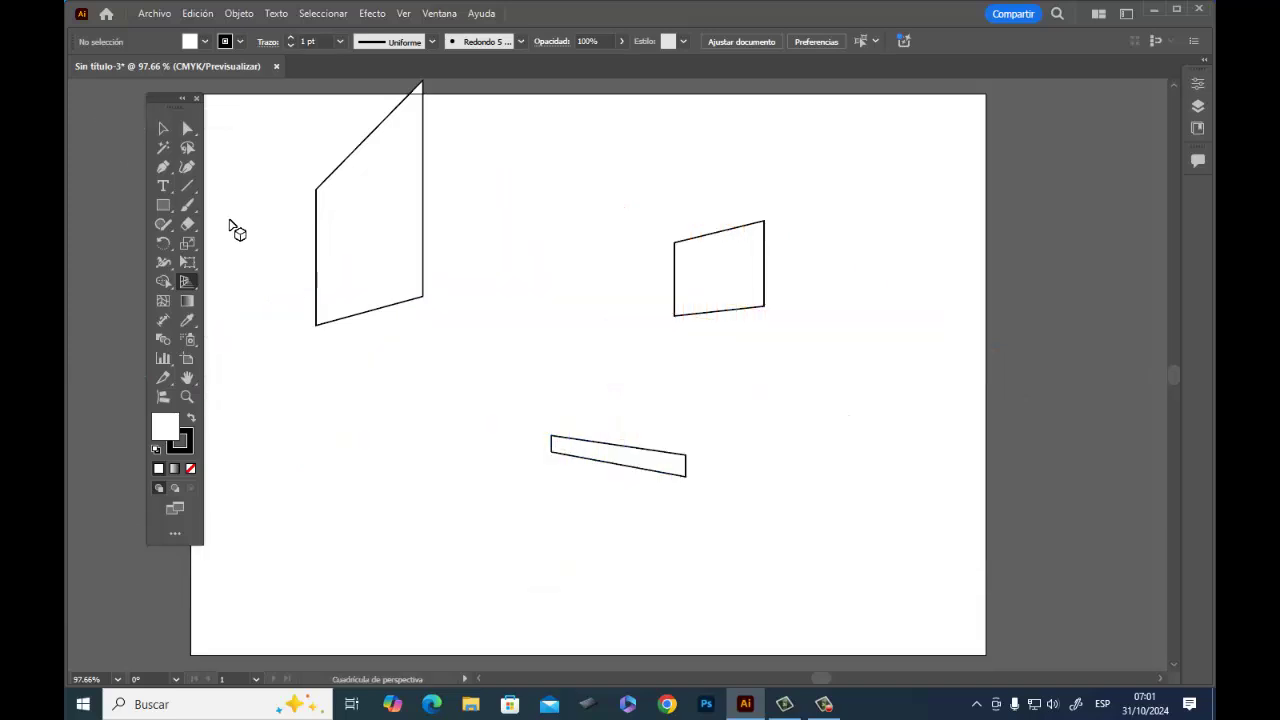
Step: Draw a flat rectangle near the top centre and show the perspective grid again
{"action": "left_click", "coordinate": [163, 205]}
{"action": "left_click_drag", "start_coordinate": [451, 211], "coordinate": [596, 325]}
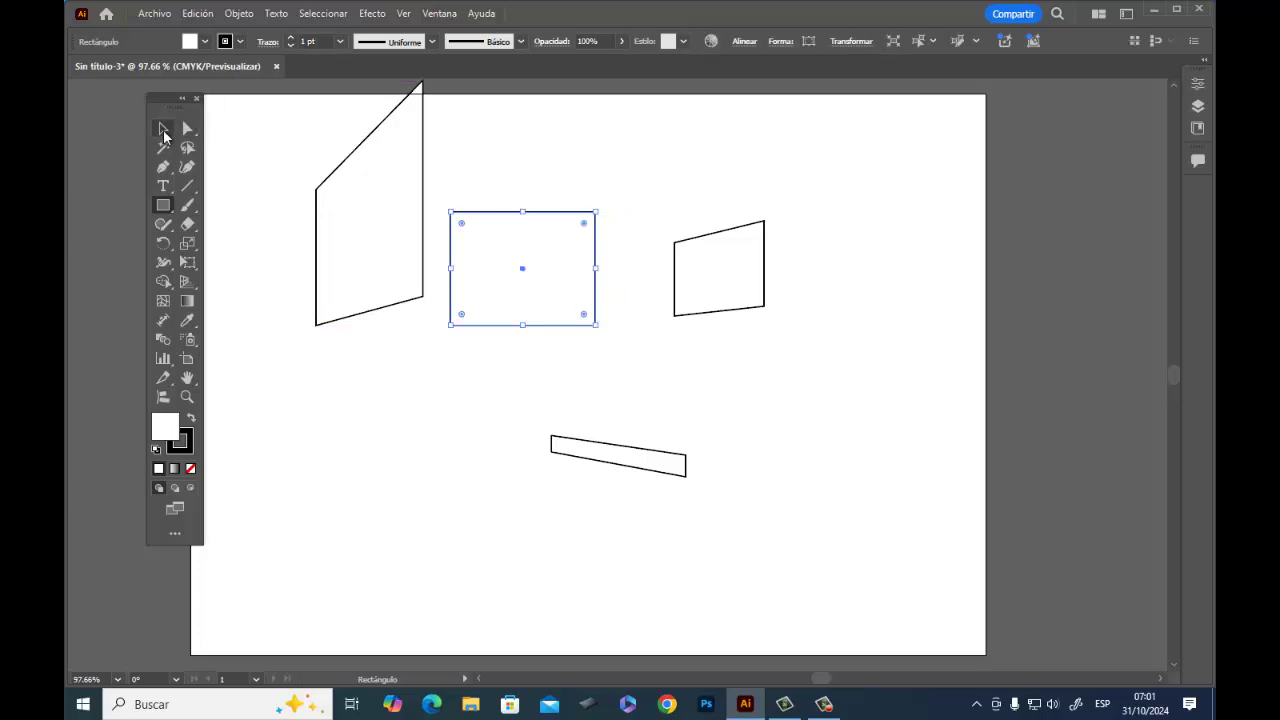
{"action": "left_click", "coordinate": [163, 128]}
{"action": "left_click", "coordinate": [186, 284]}
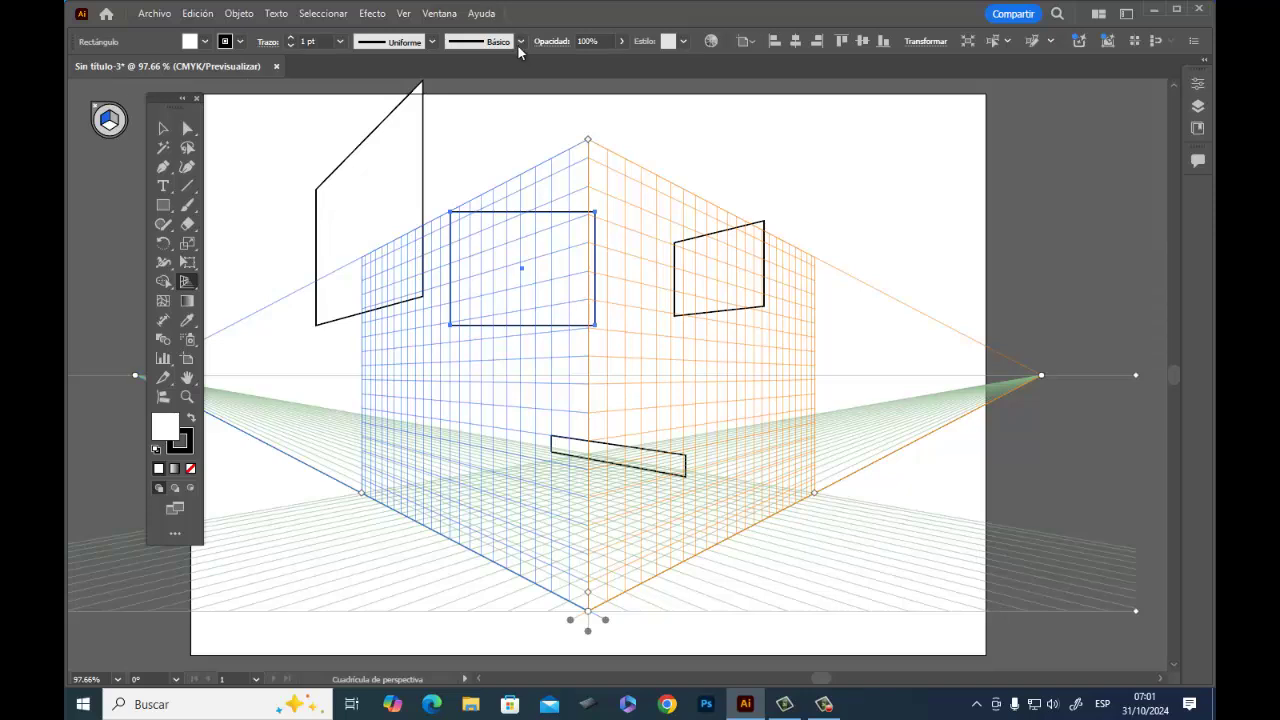
Step: Hide the perspective grid with Ver > Cuadrícula de perspectiva > Ocultar cuadrícula
{"action": "left_click", "coordinate": [404, 14]}
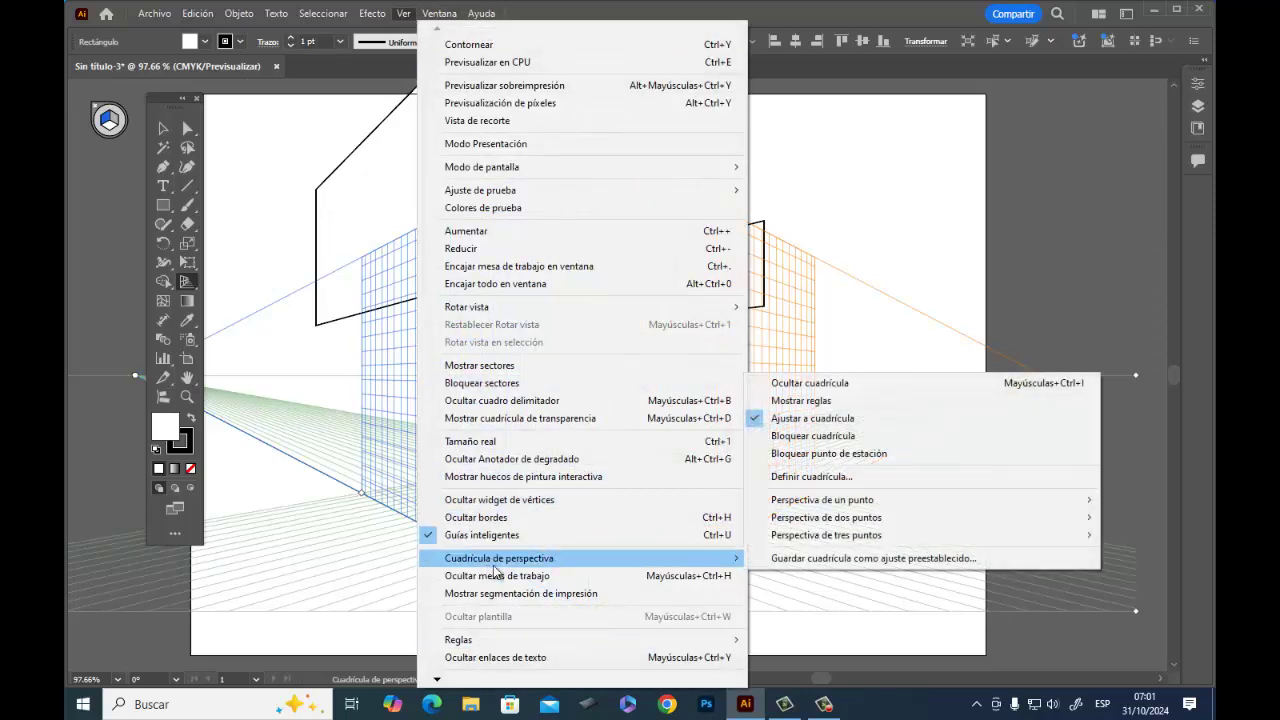
{"action": "mouse_move", "coordinate": [499, 558]}
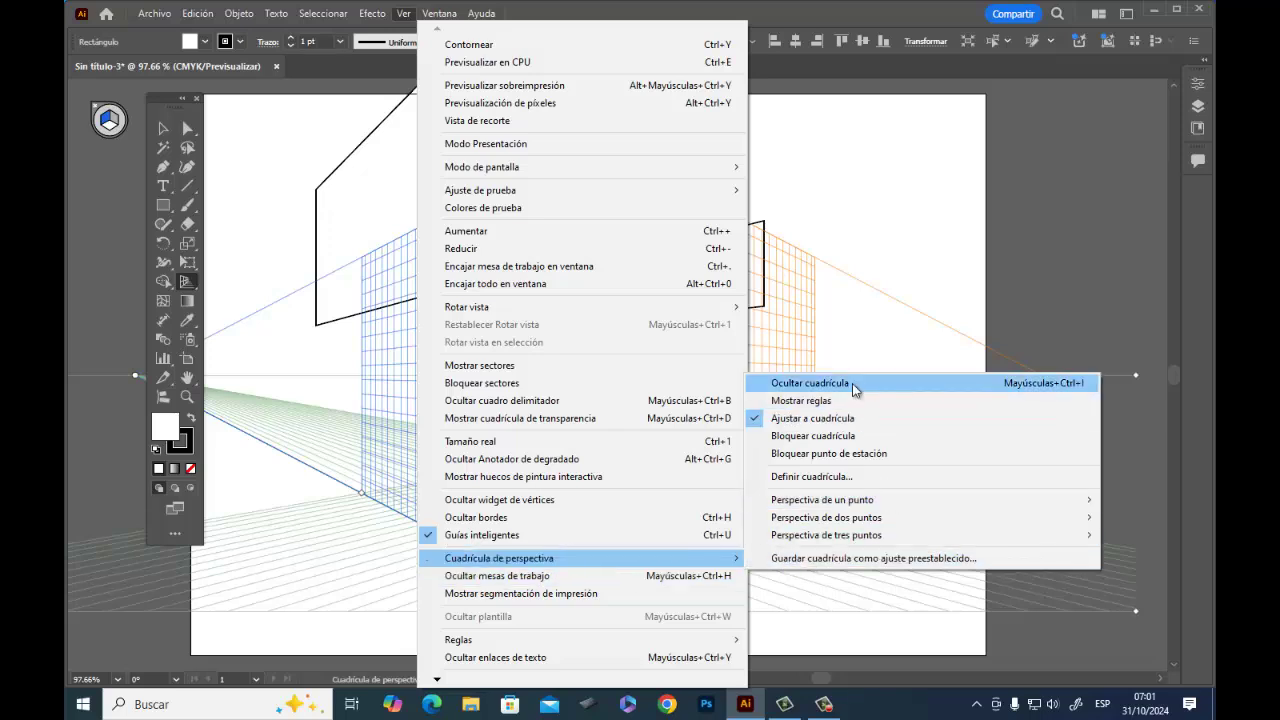
{"action": "left_click", "coordinate": [855, 388]}
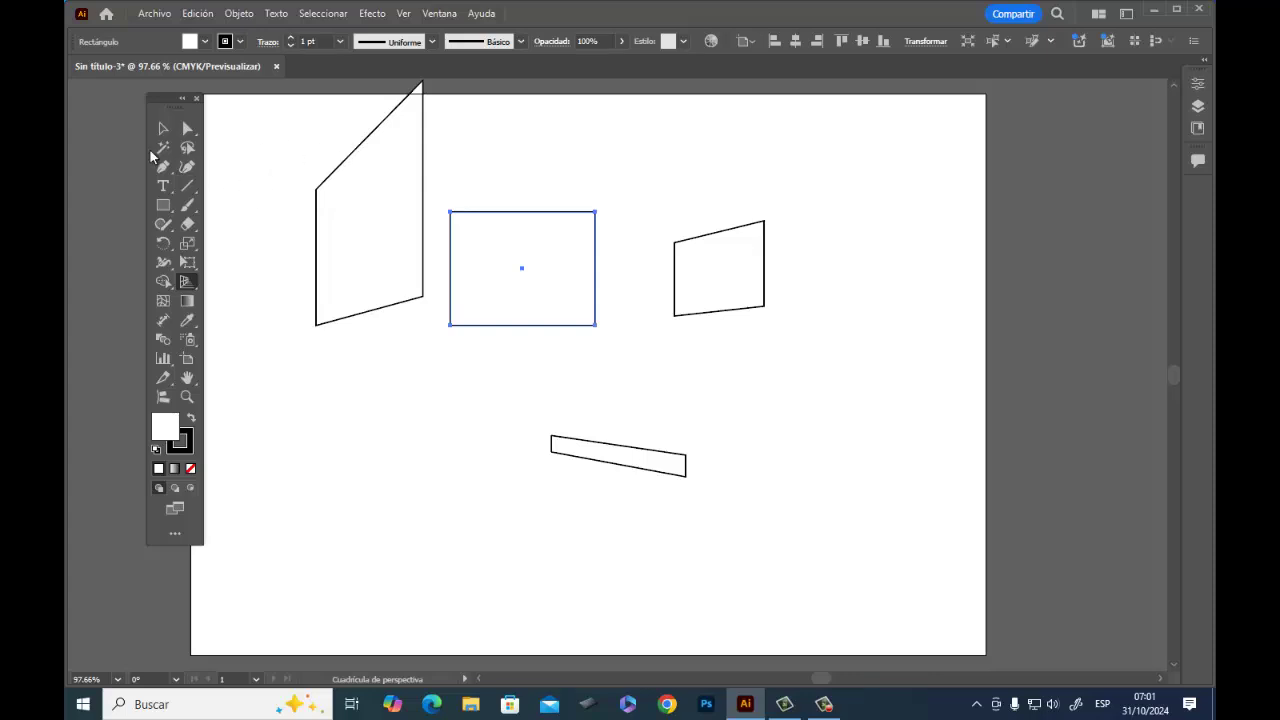
{"action": "left_click_drag", "start_coordinate": [163, 101], "coordinate": [137, 109]}
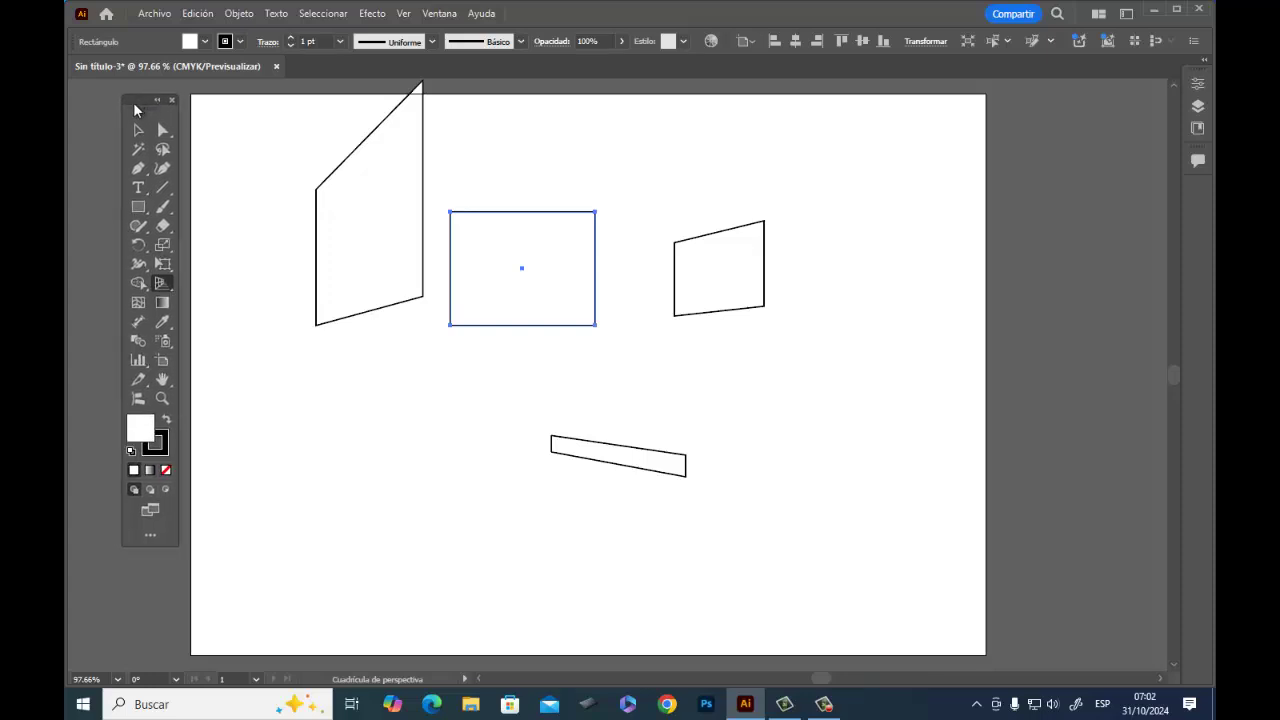